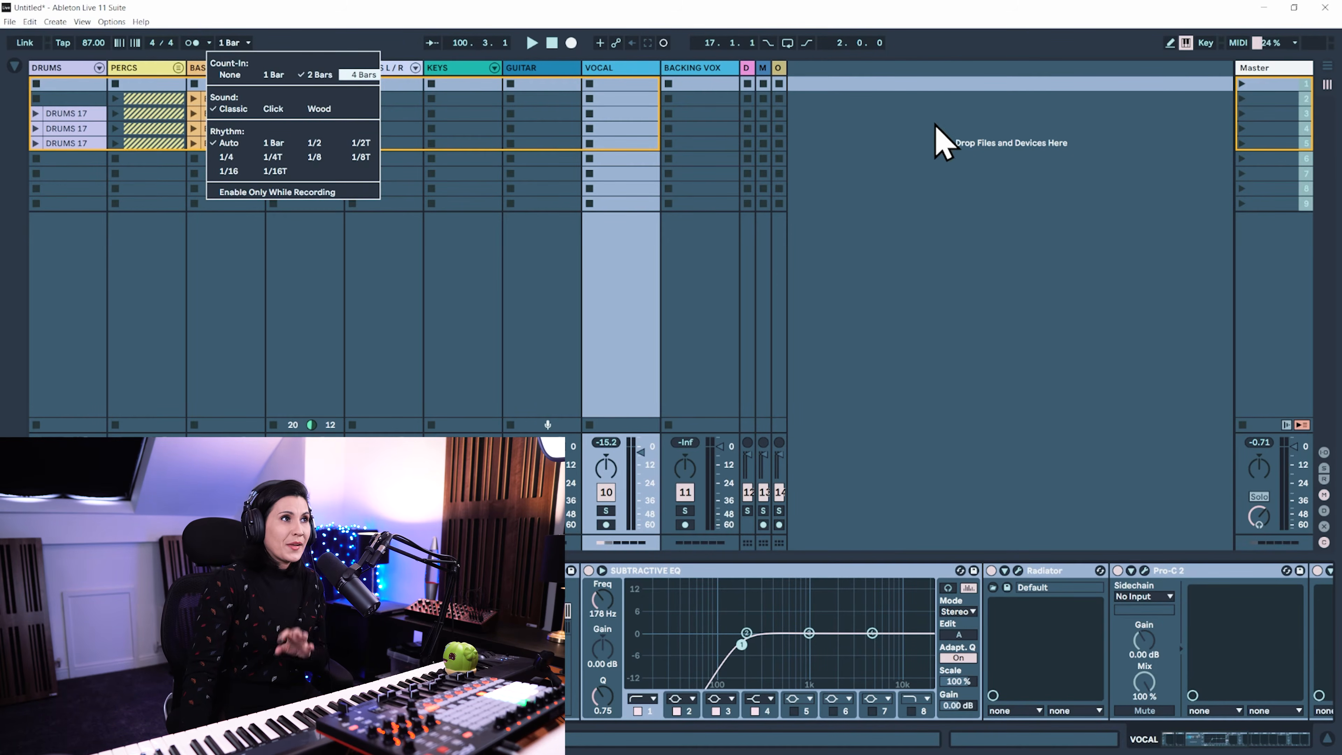
Record the Session clips into the arrangement, launching scene 2 partway, and check the recorded clips in Arrangement View
click(906, 144)
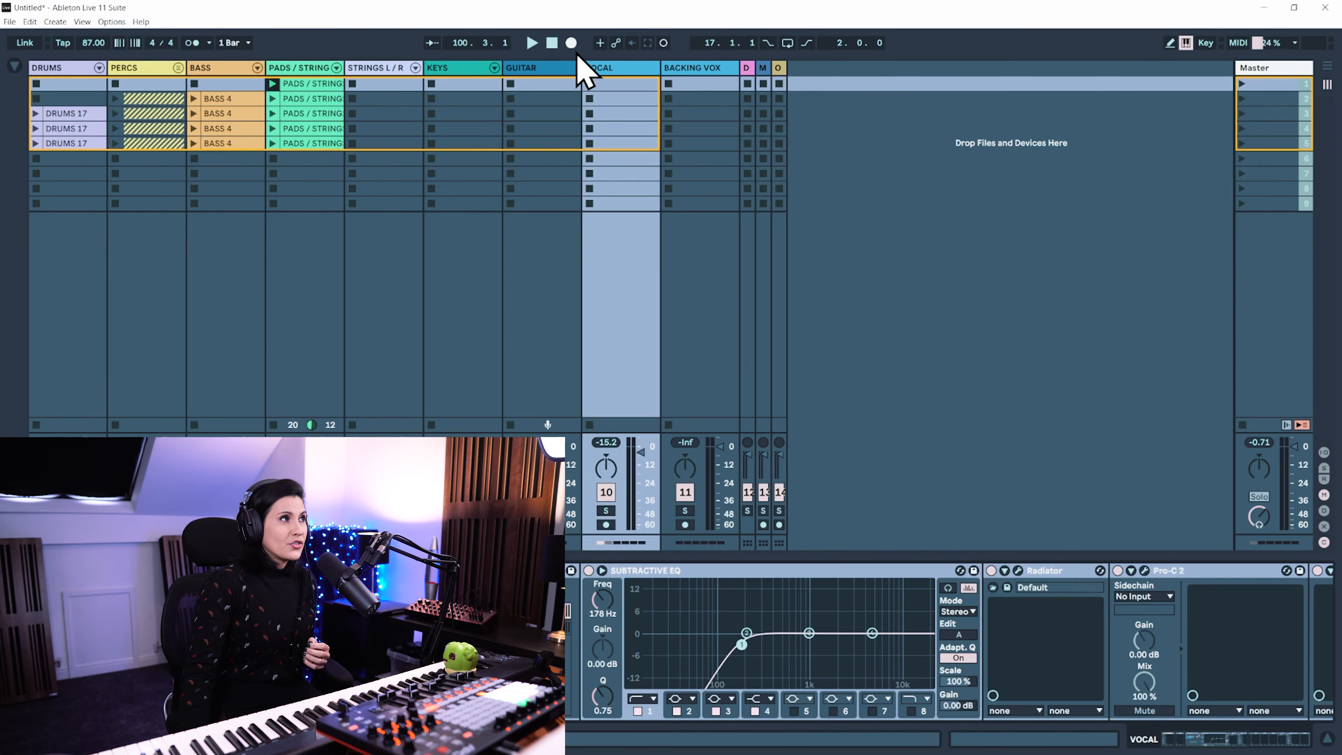
click(572, 44)
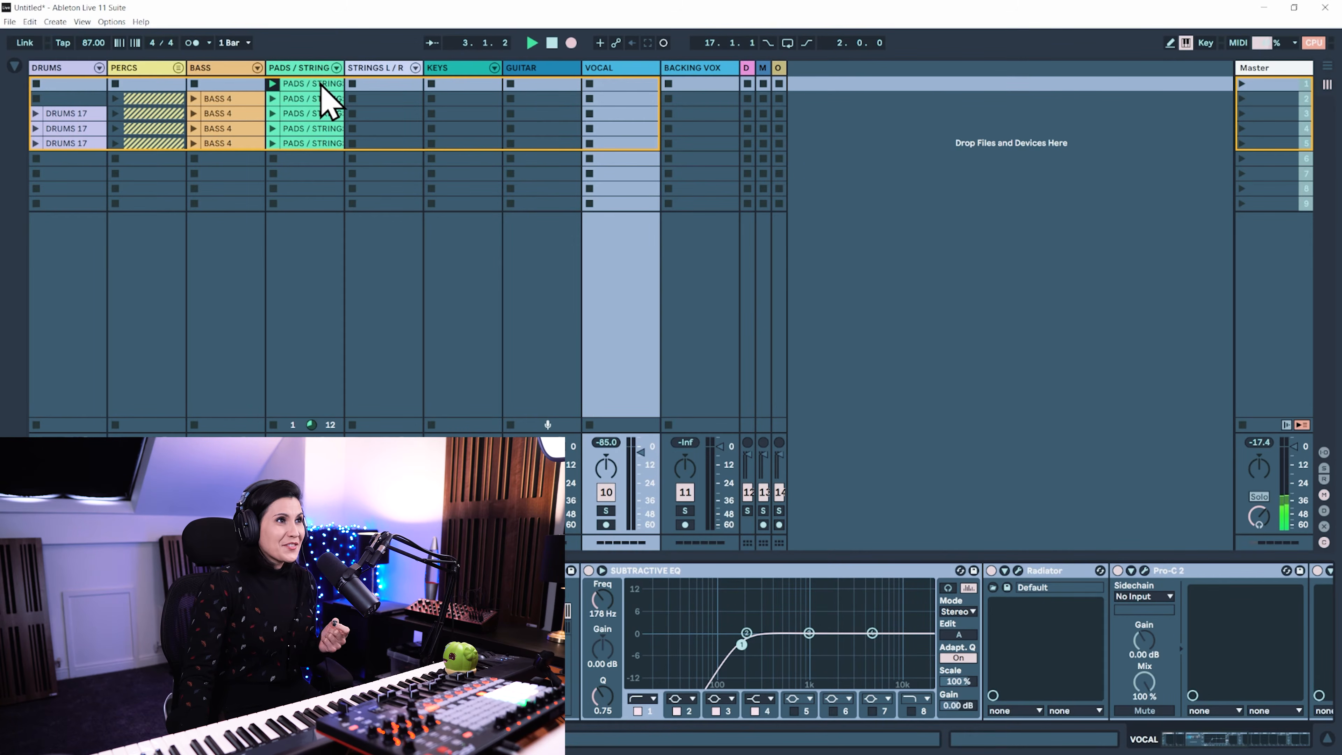
click(1243, 99)
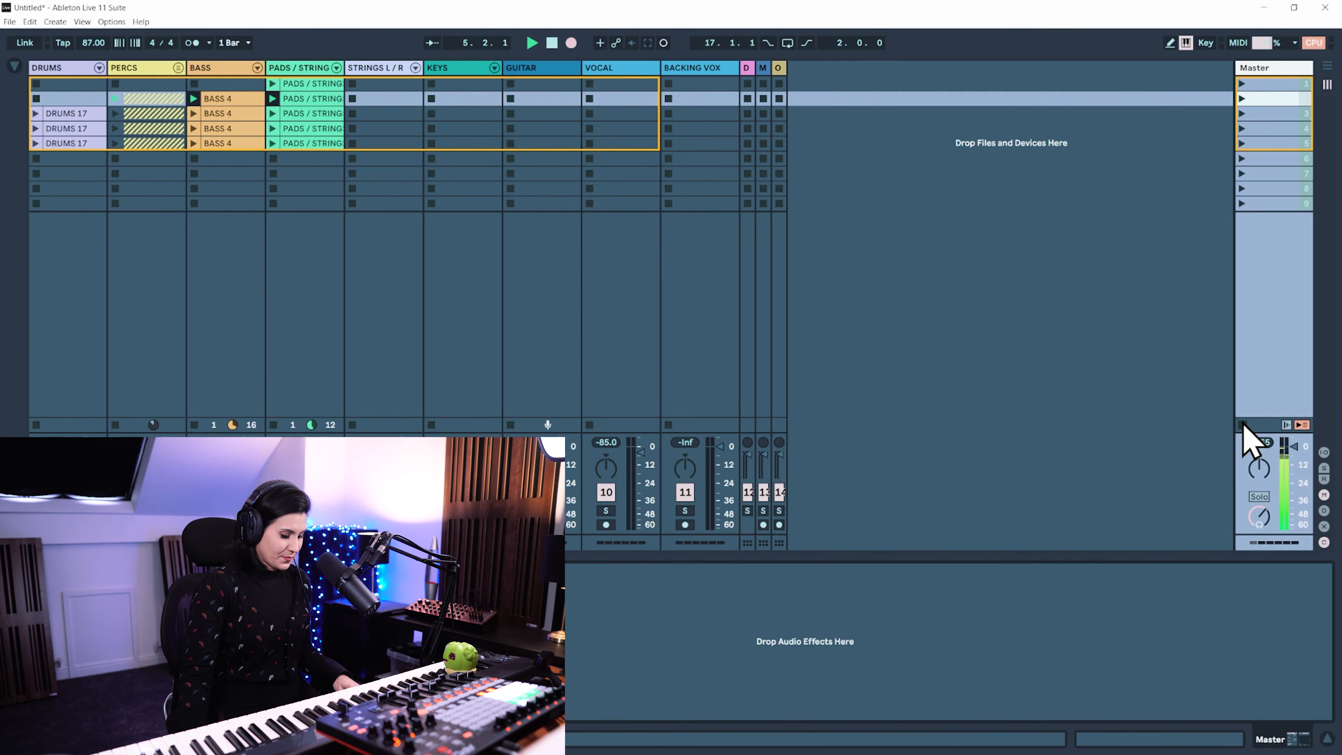
key(Tab)
scroll(422, 245, up, 2)
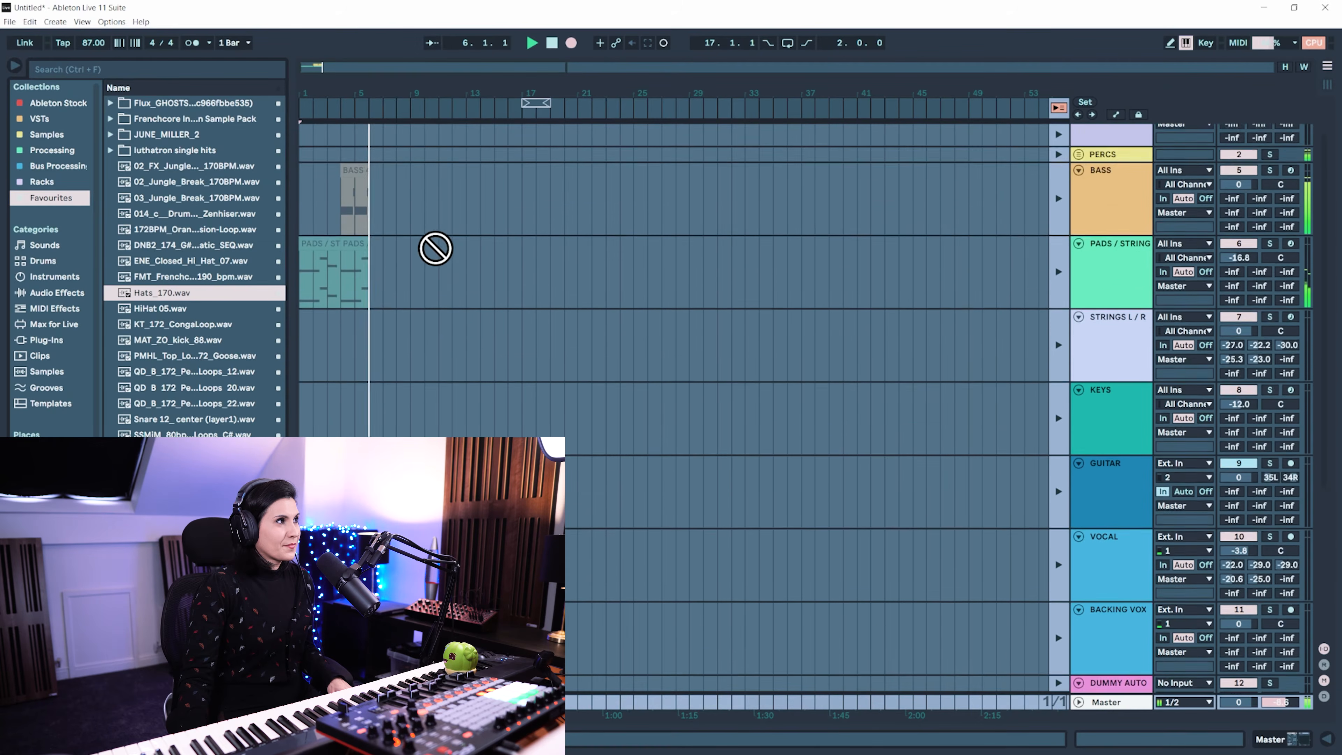
scroll(510, 257, up, 1)
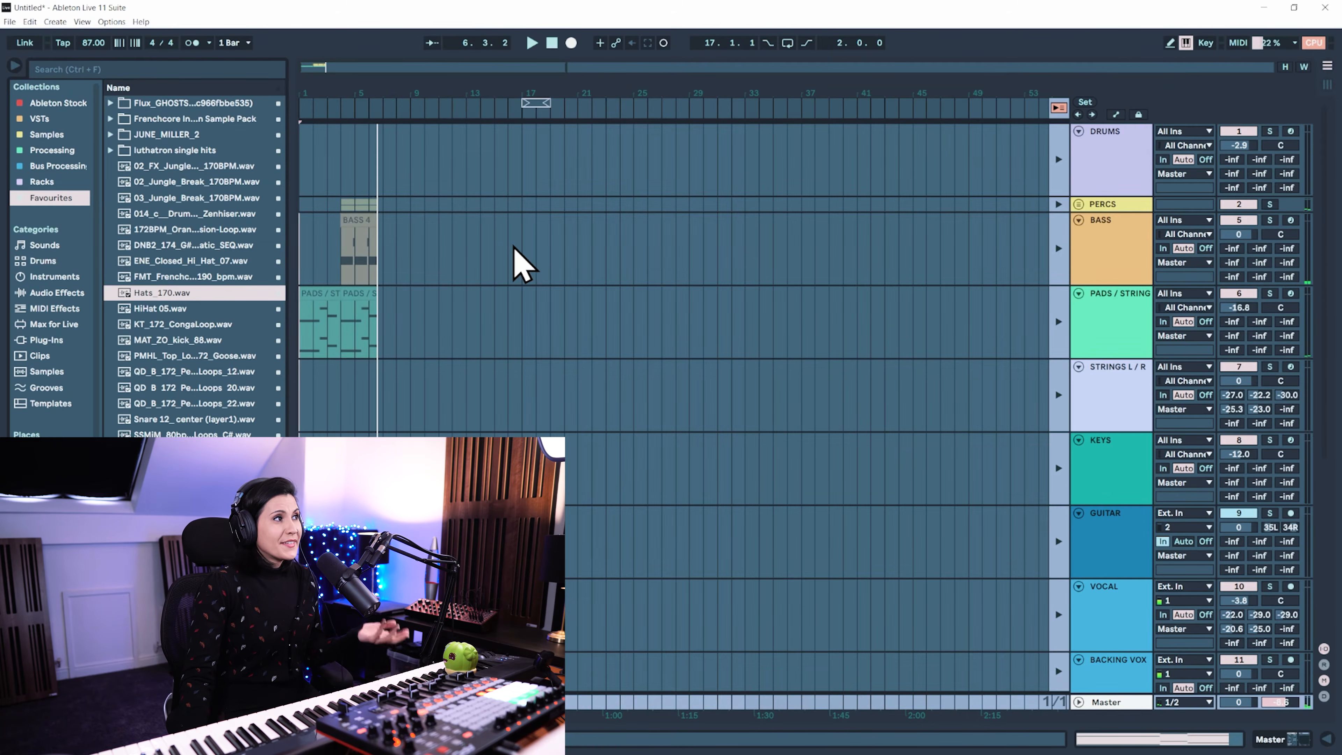
Delete the recorded percussion, bass and pads clips from the arrangement and return to Session View
drag(549, 207, 182, 367)
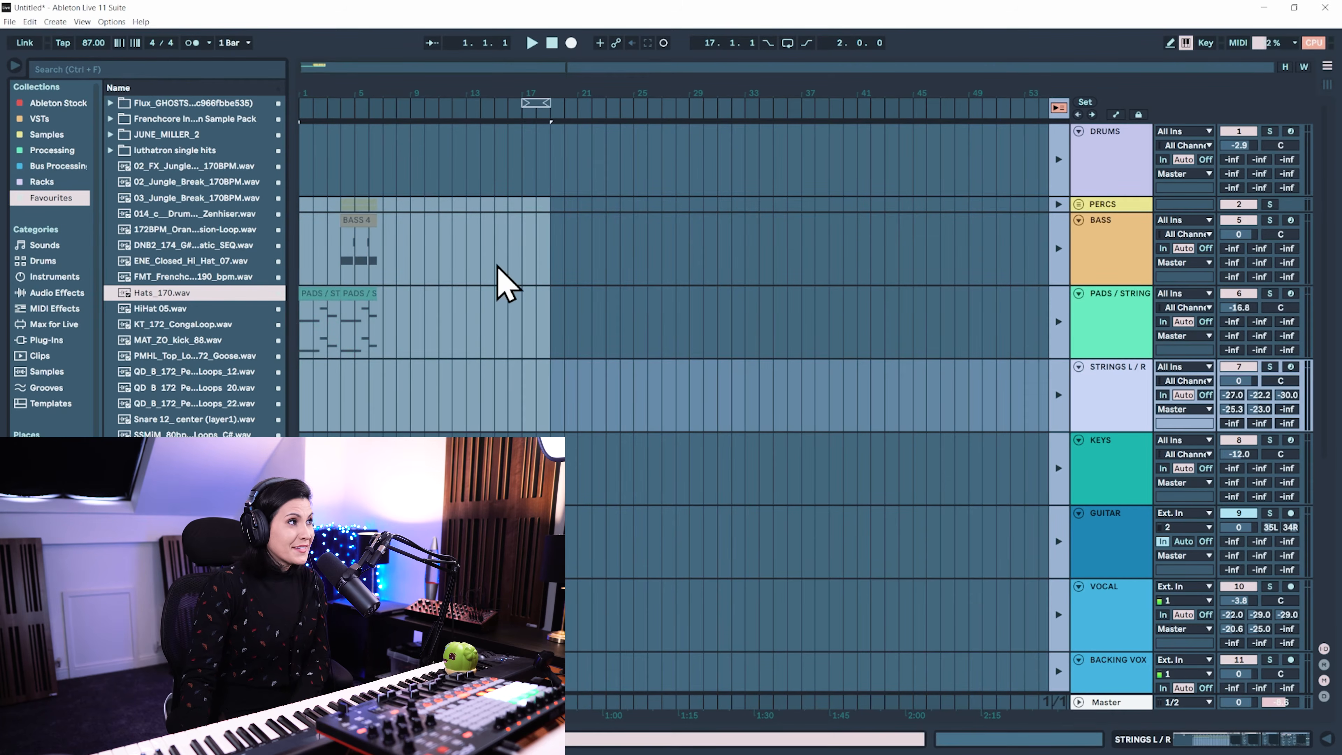
key(Delete)
key(Tab)
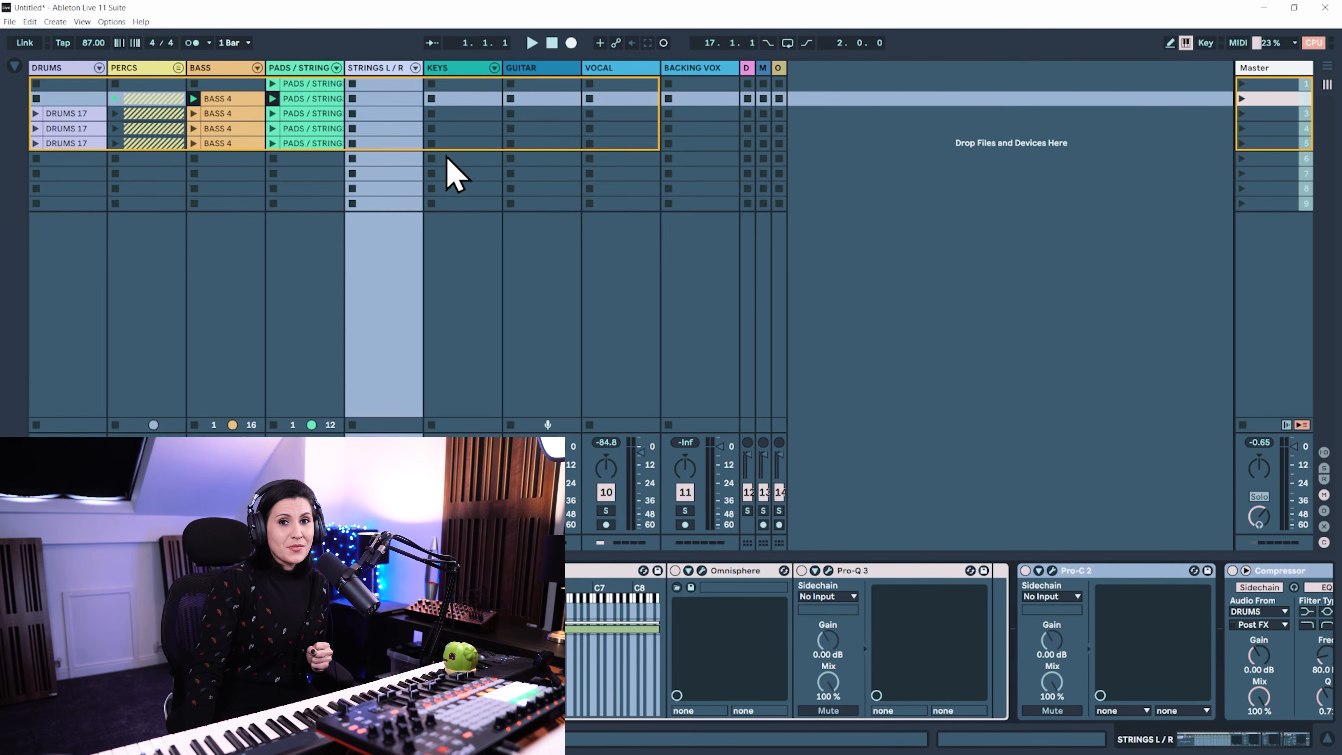
Set the metronome's count-in to None and stop all Session clips
click(210, 42)
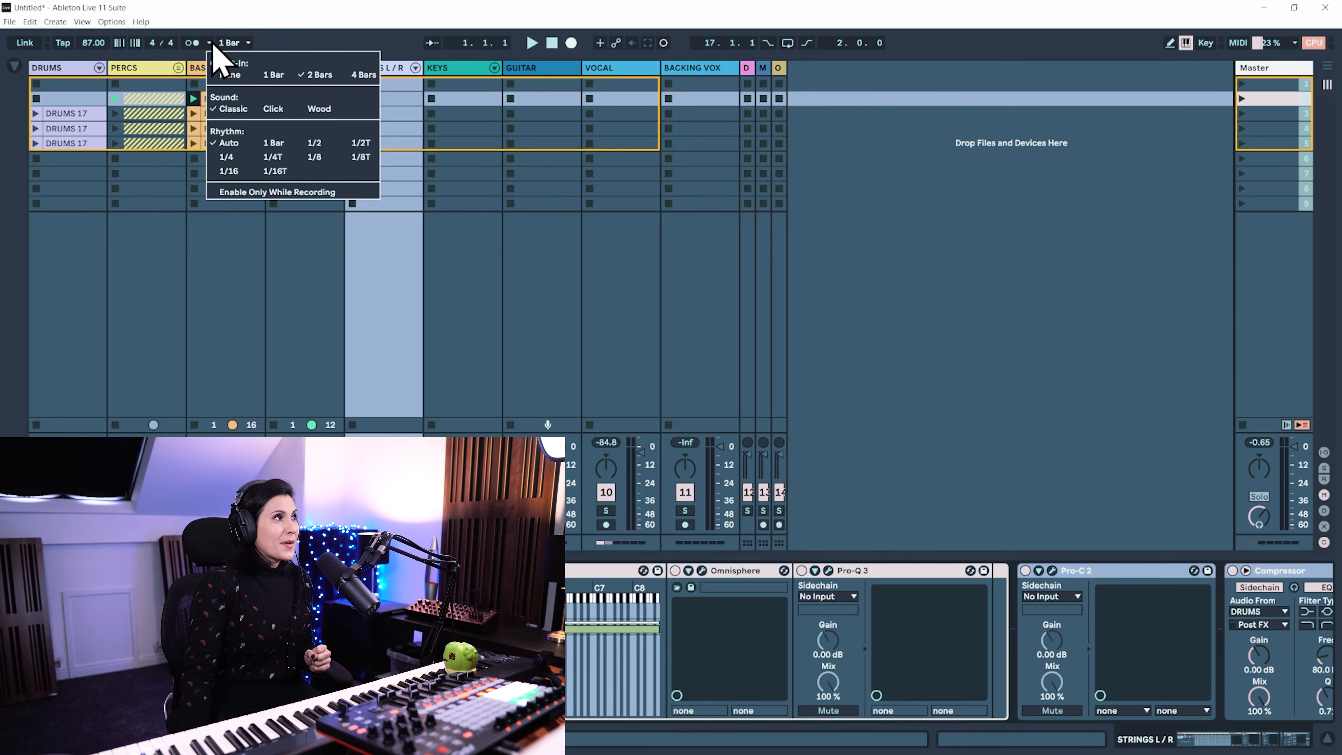
click(237, 77)
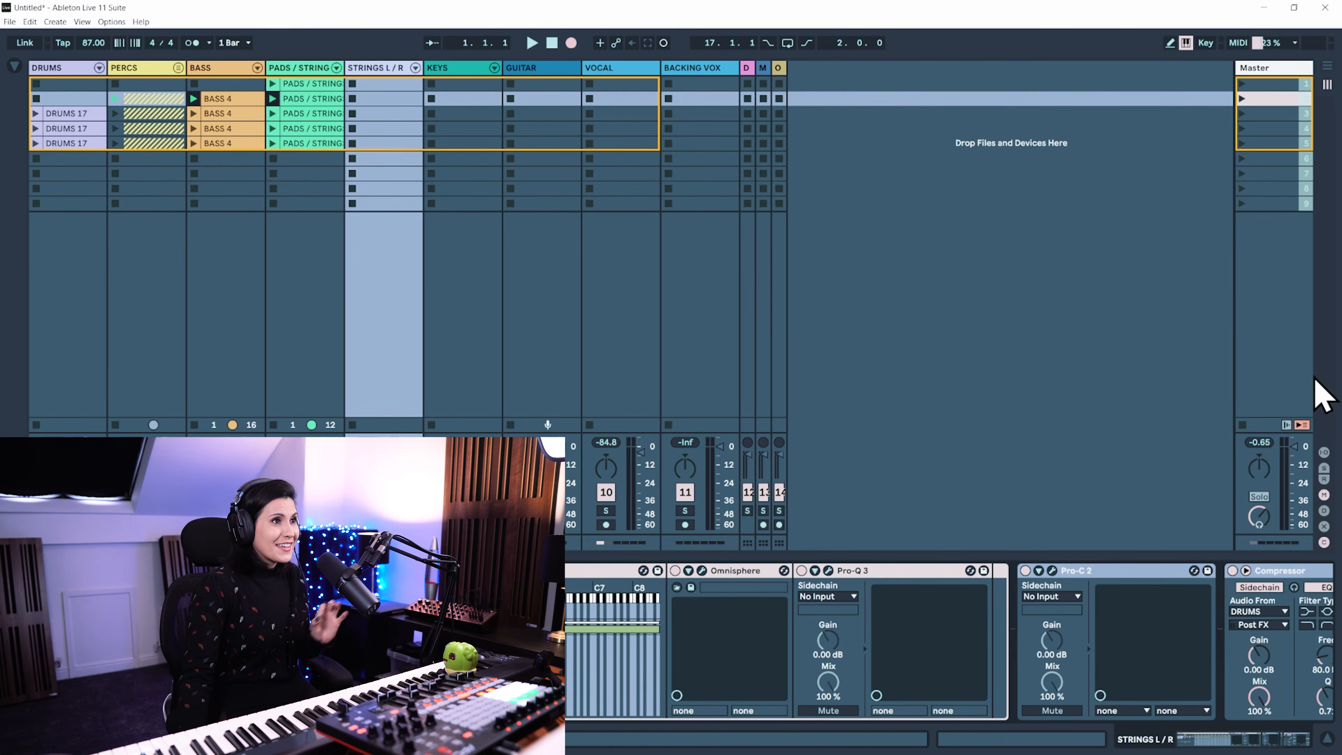
click(1243, 425)
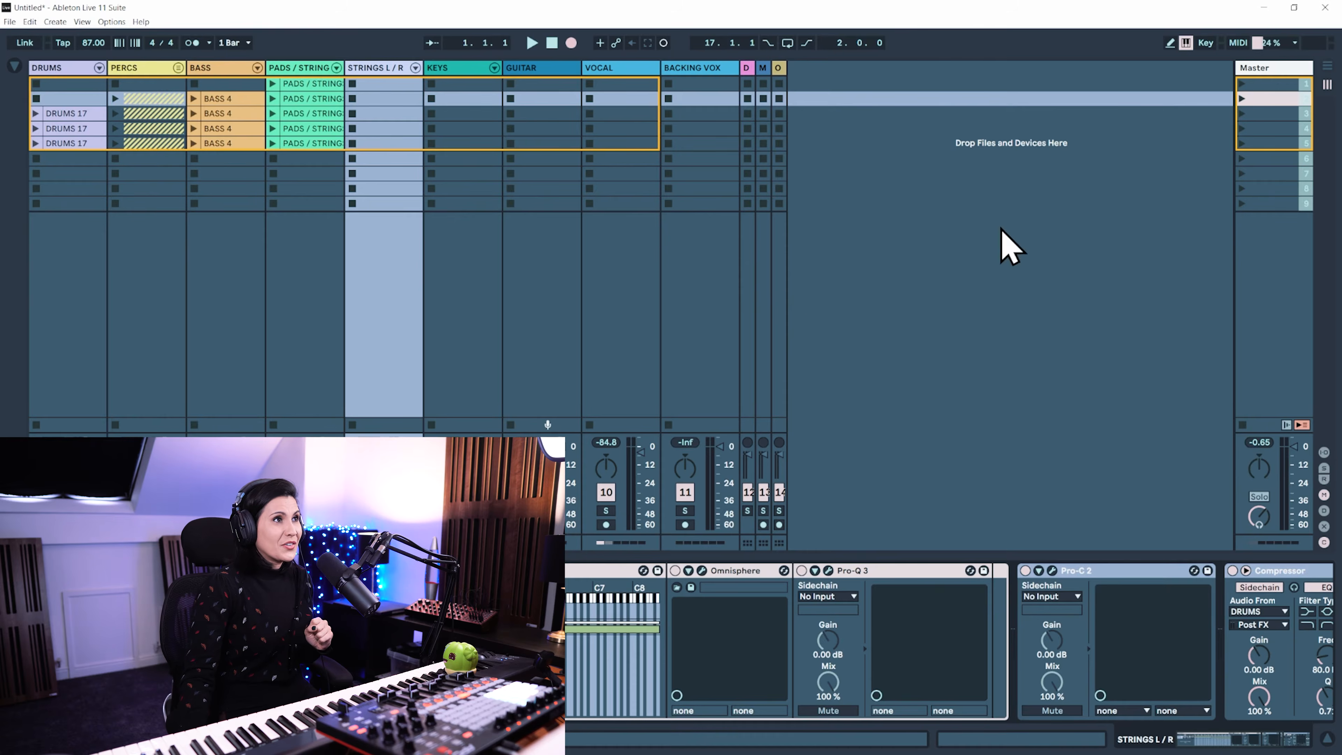
Record a performance into the arrangement by launching scene 1 and scene 2, checking the recording in Arrangement View
click(1242, 84)
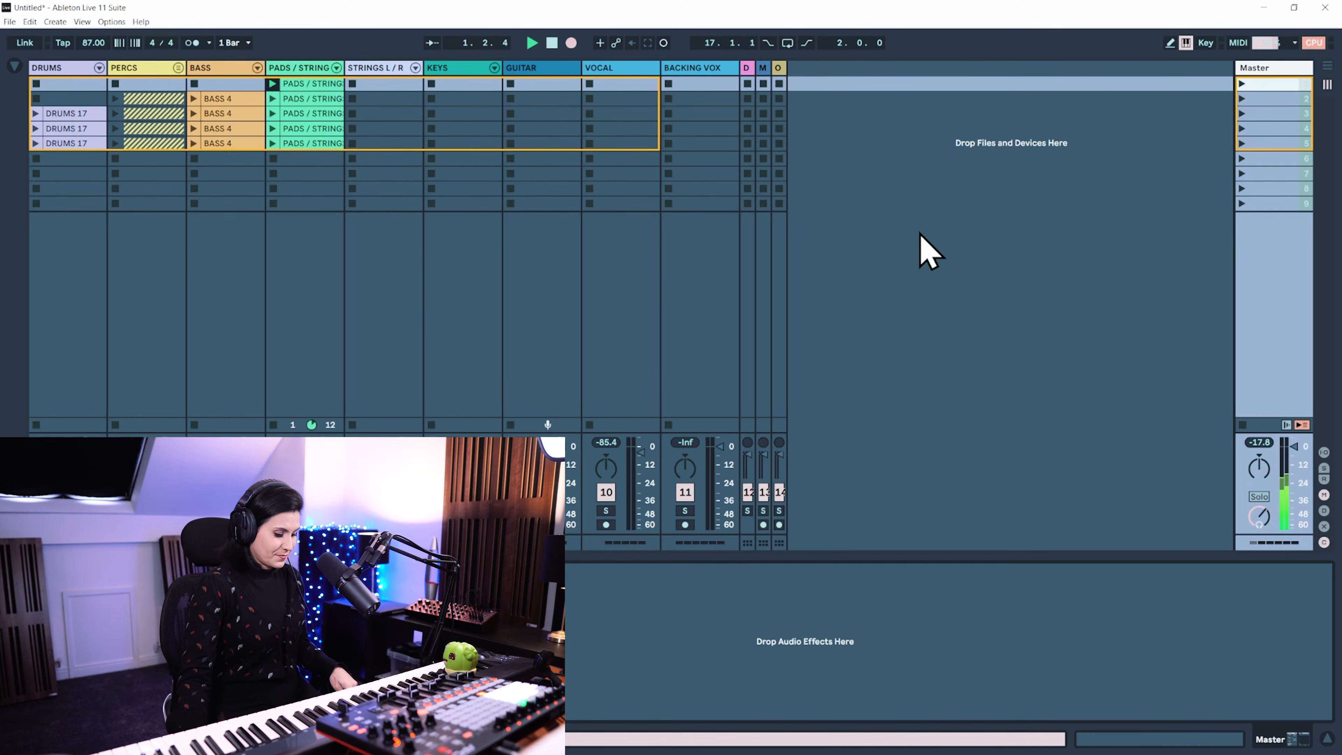
key(Tab)
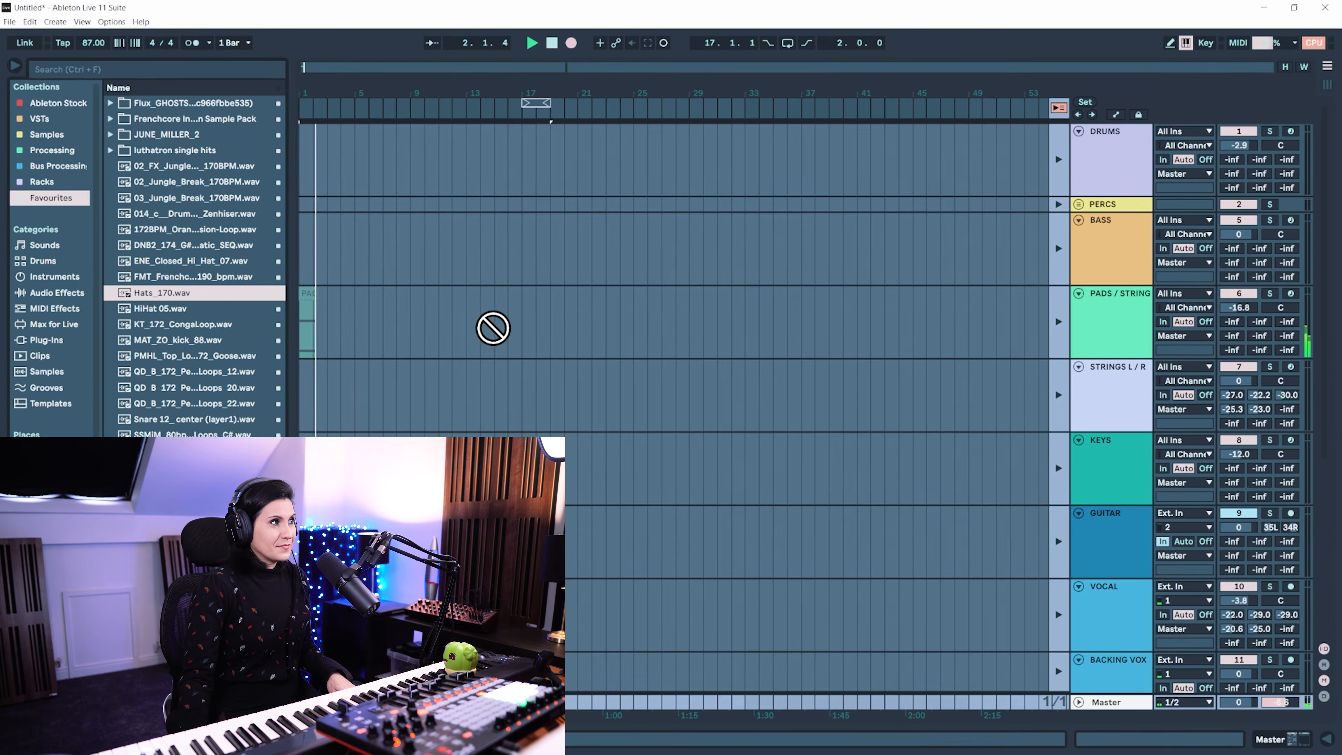
key(Tab)
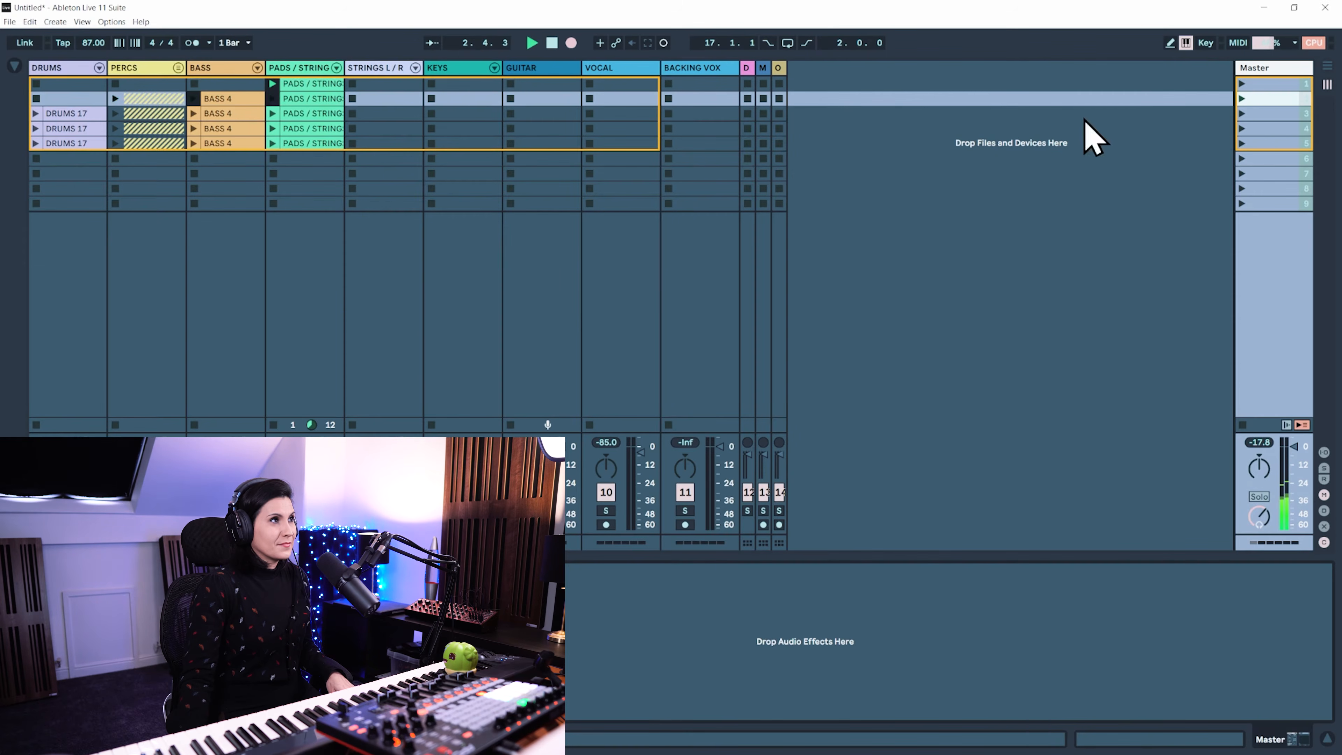
key(Tab)
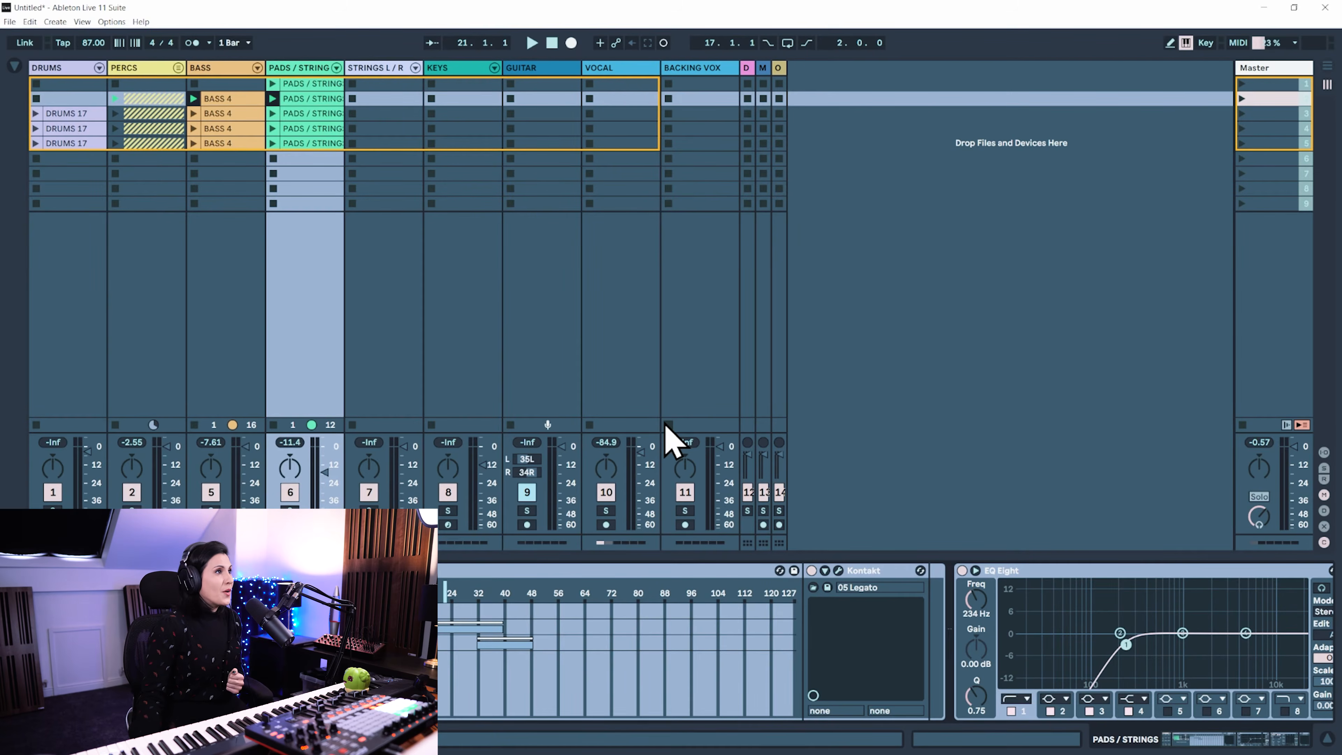
Turn off exclusive track arming in the Record preferences
click(617, 70)
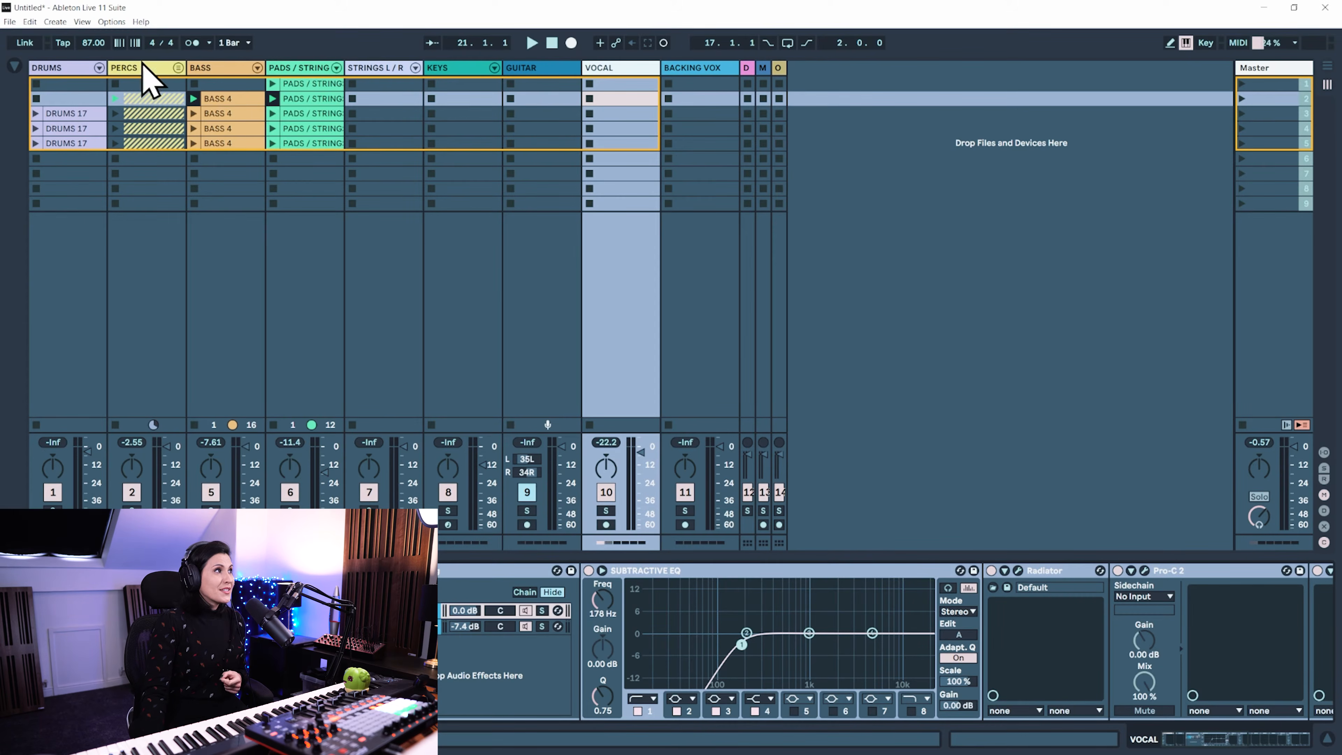
click(113, 22)
click(153, 371)
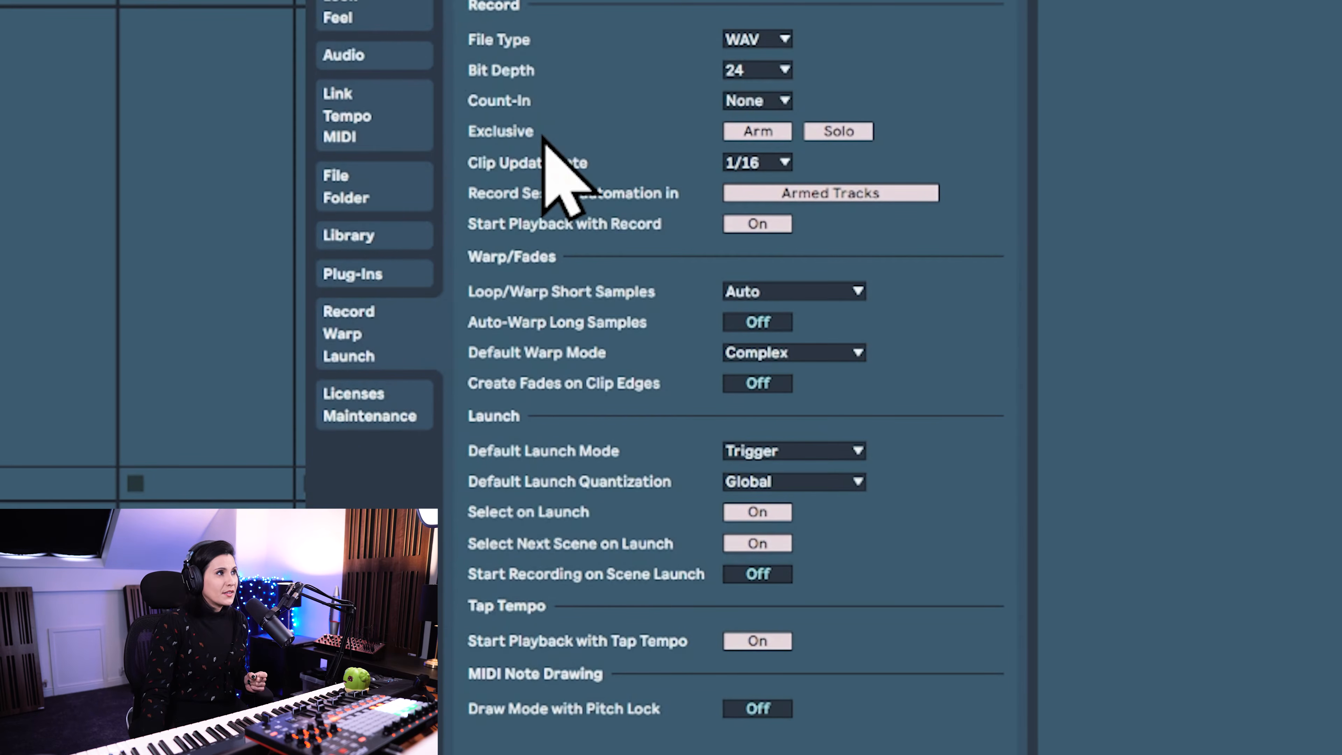
click(745, 129)
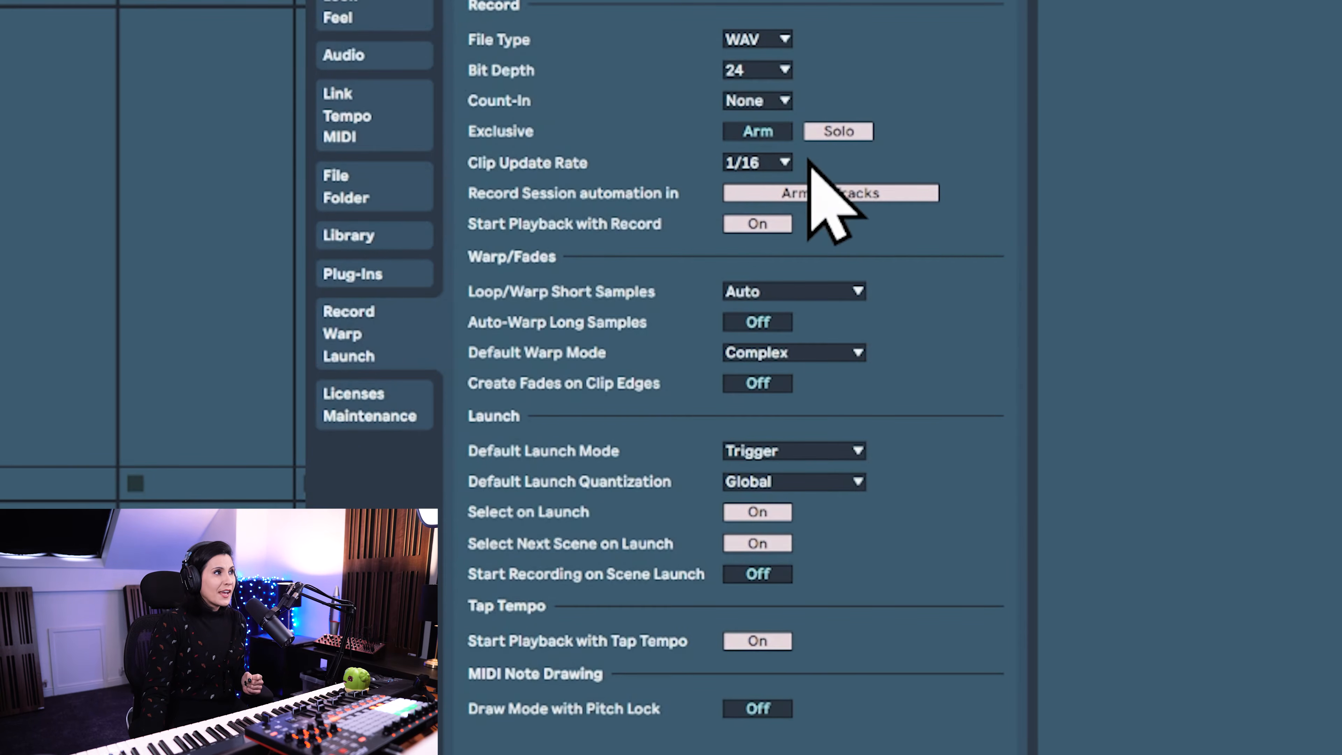
click(1020, 1)
Try arming the BACKING VOX, GUITAR, KEYS and STRINGS L / R tracks for recording
click(694, 622)
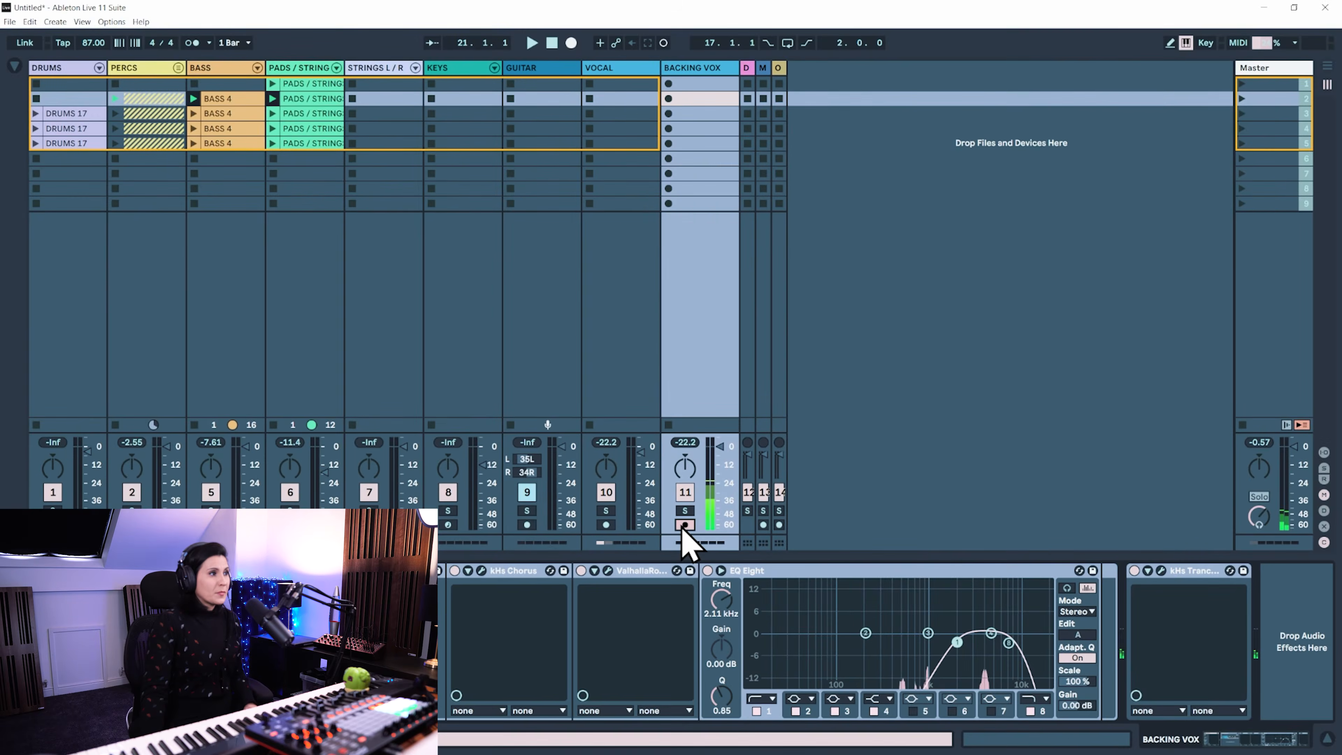
click(440, 622)
click(447, 524)
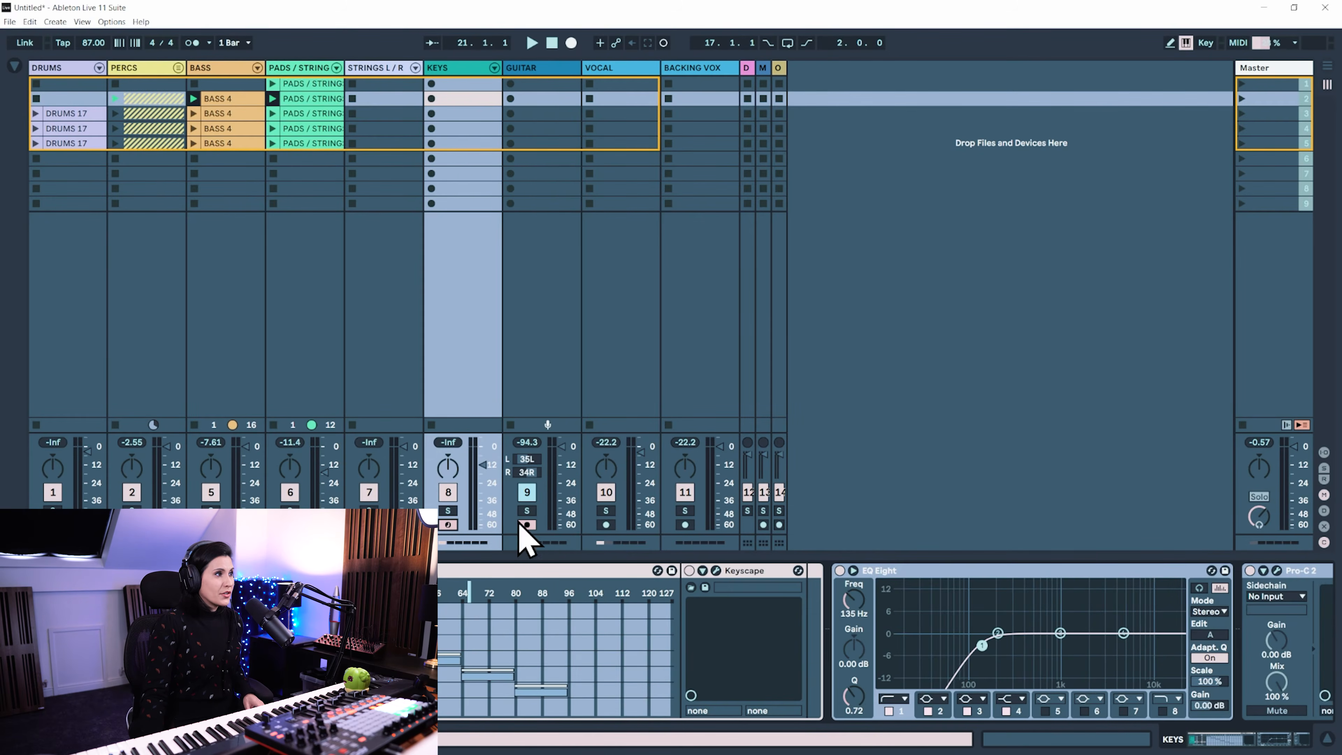
ctrl+click(369, 525)
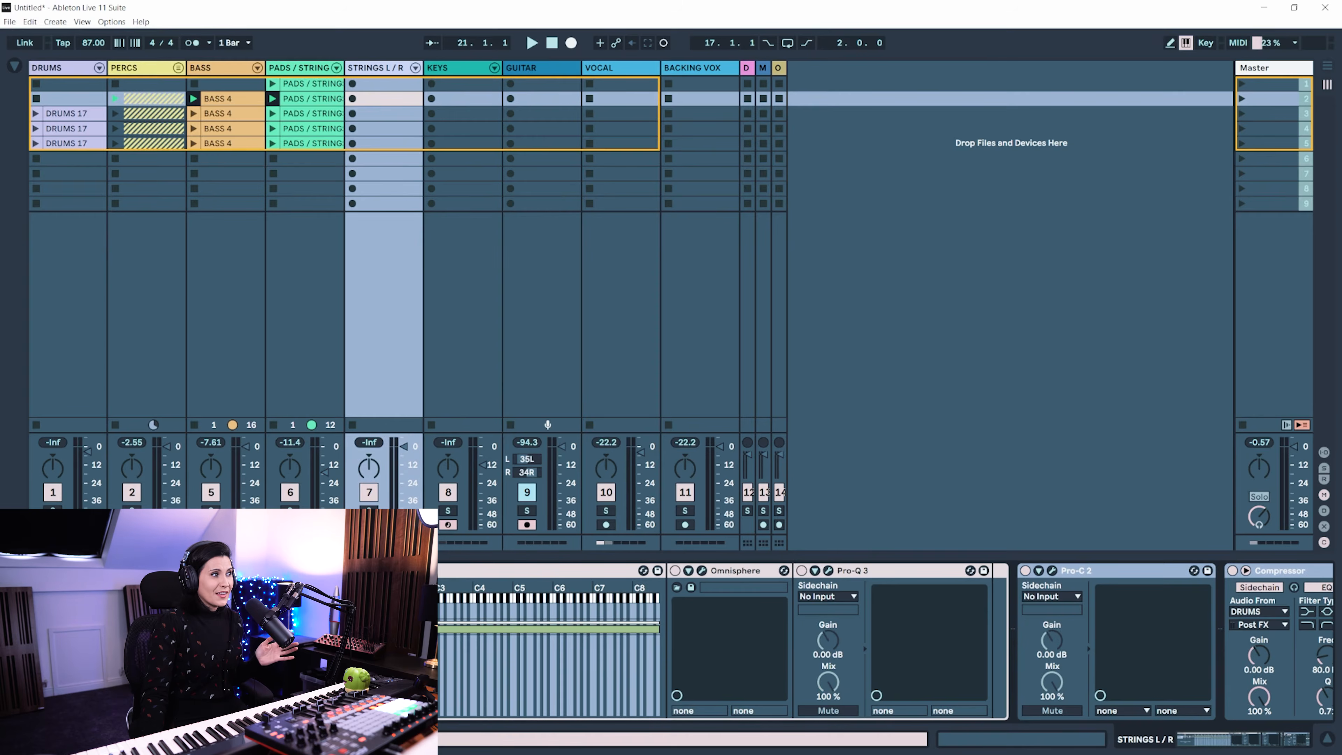
Disarm the GUITAR, STRINGS L / R and KEYS tracks
click(527, 525)
click(448, 525)
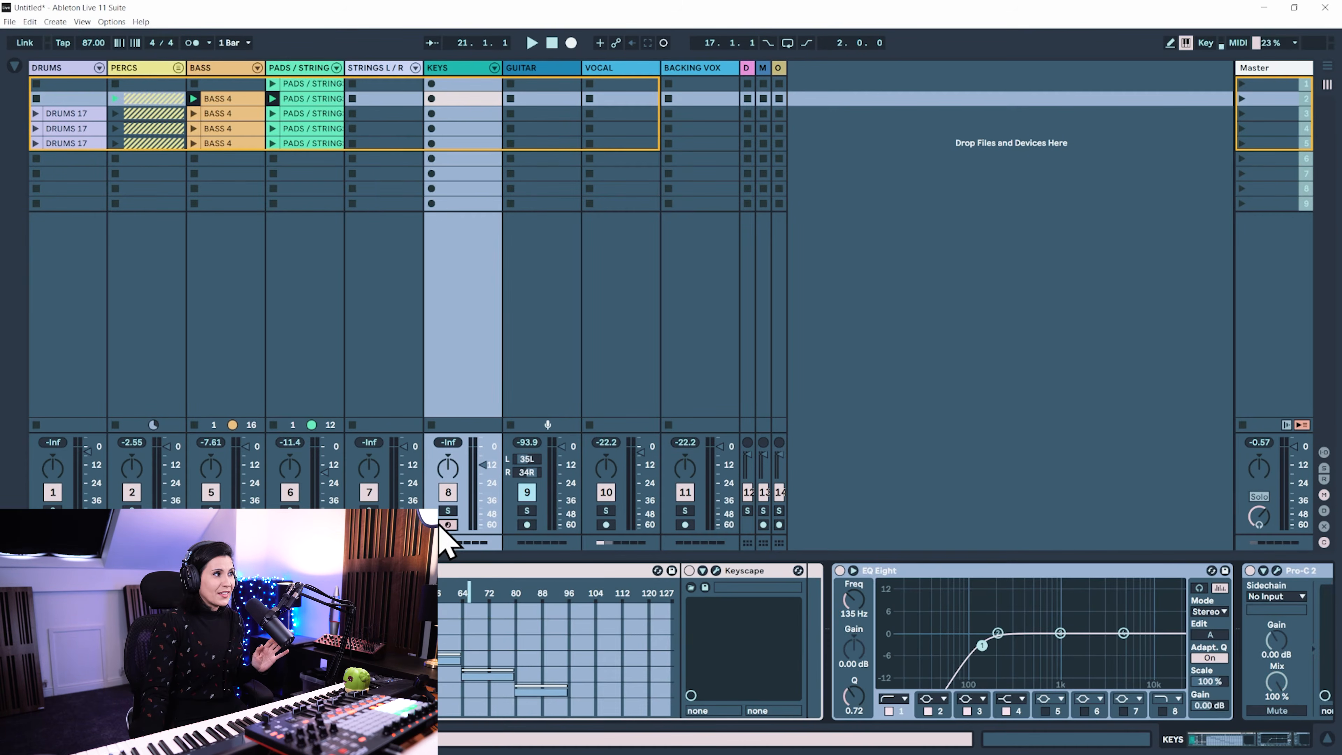
click(449, 525)
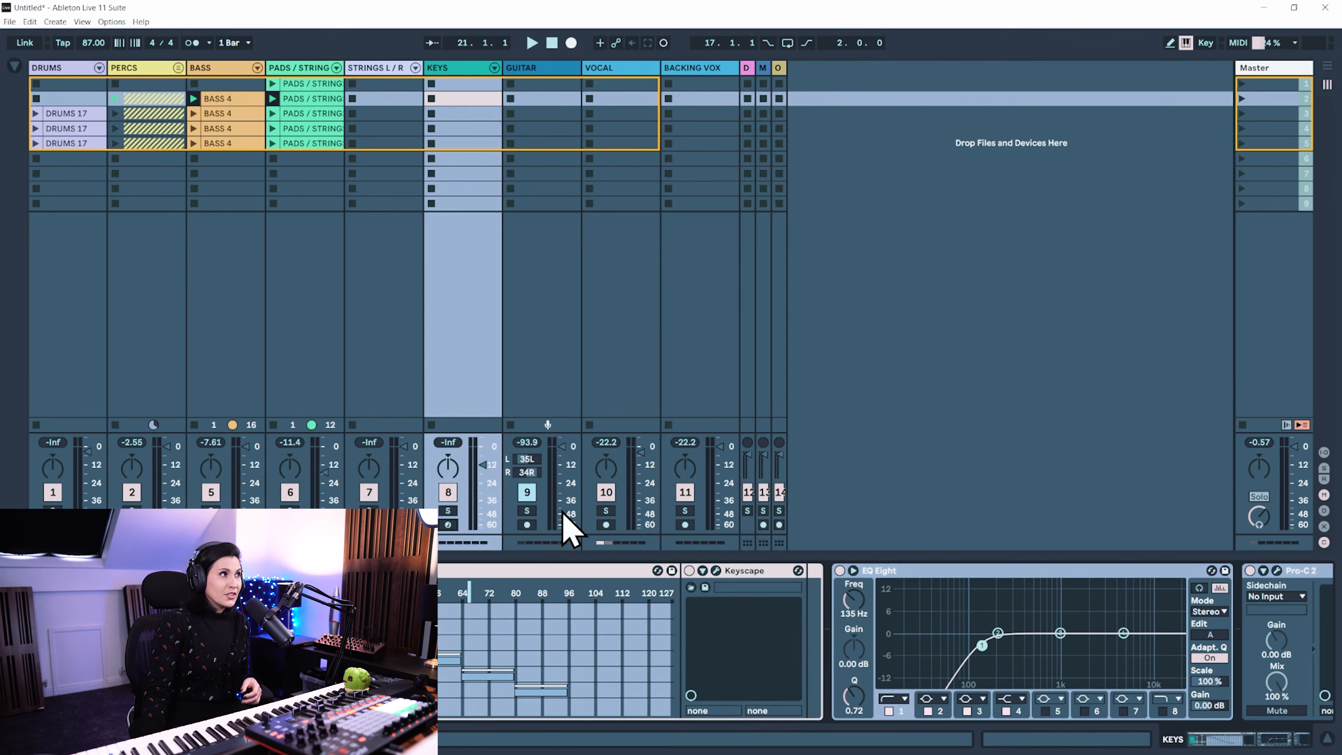
Select the VOCAL track and arm it for recording
click(624, 98)
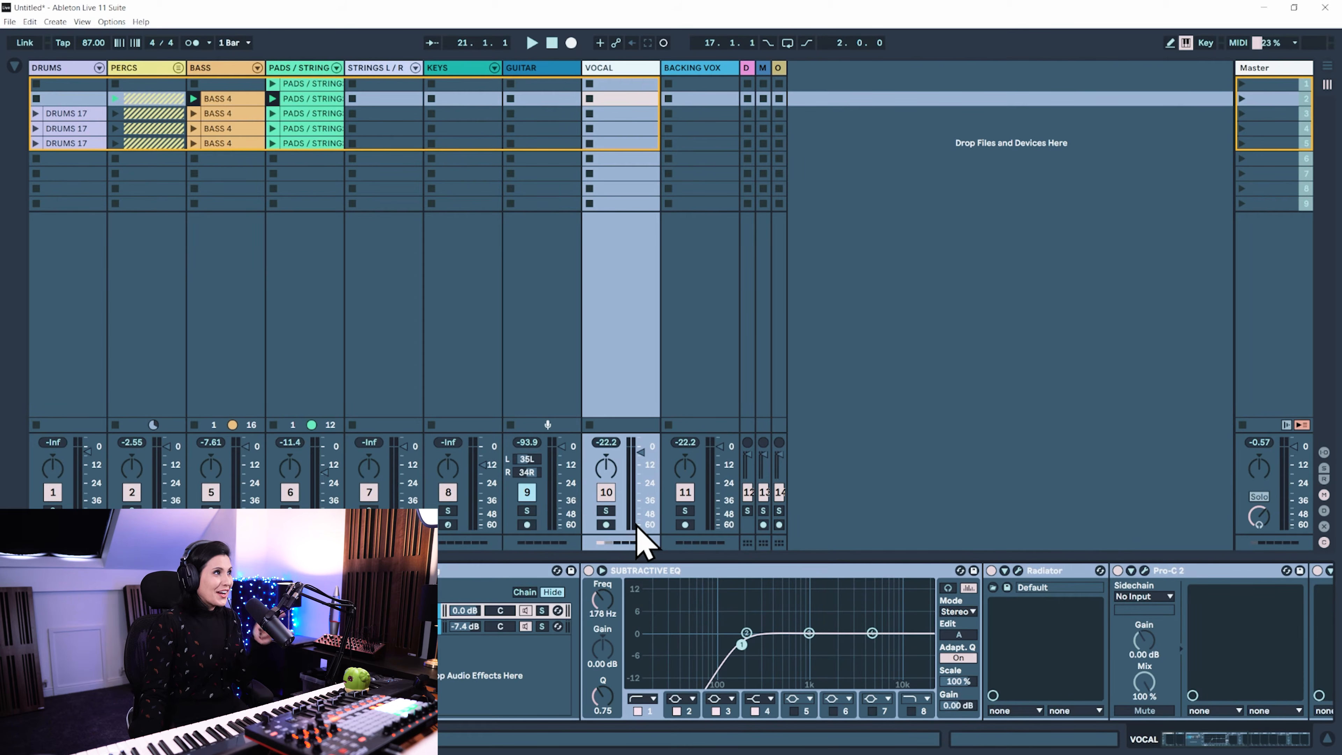
click(607, 525)
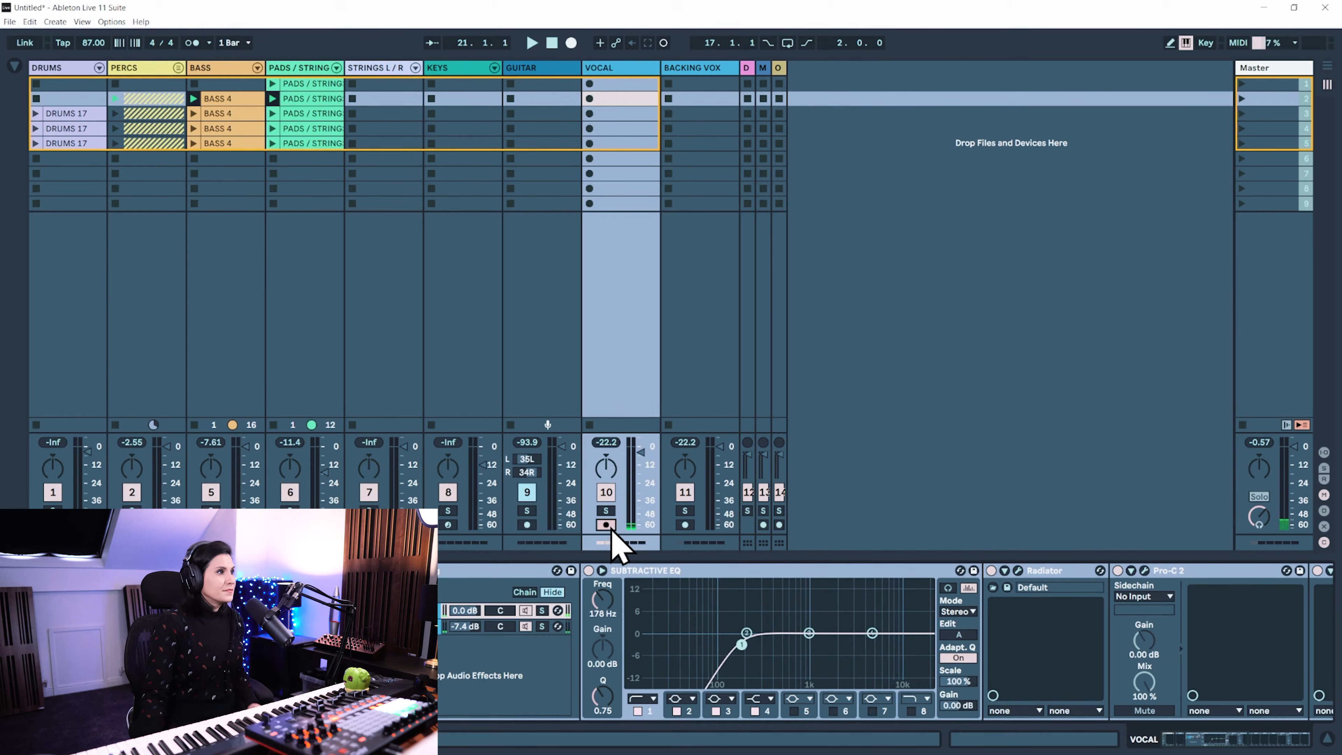
key(Left)
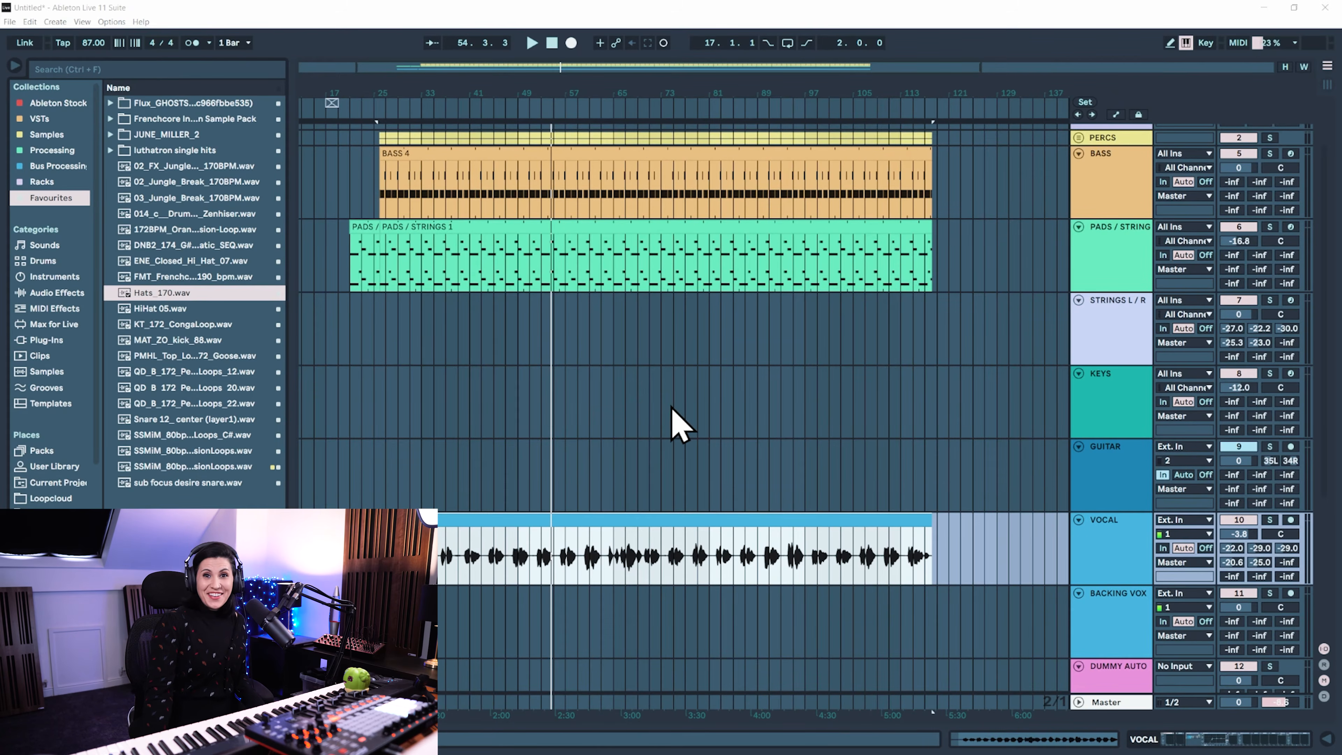
Unfold the PERCS group and examine the recorded percussion, bass, pads and vocal clips in the arrangement
scroll(584, 396, up, 2)
scroll(608, 391, down, 1)
scroll(632, 381, up, 1)
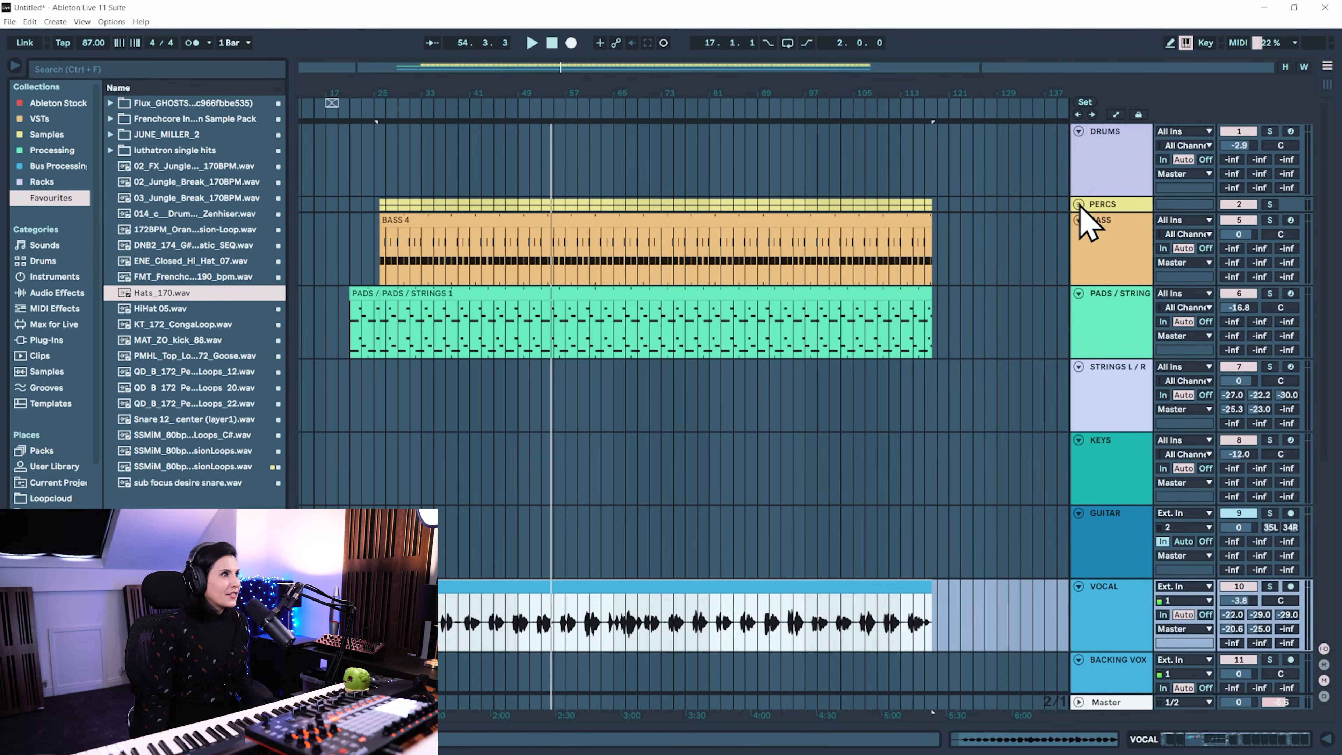
click(1079, 205)
scroll(408, 249, down, 1)
scroll(534, 265, down, 1)
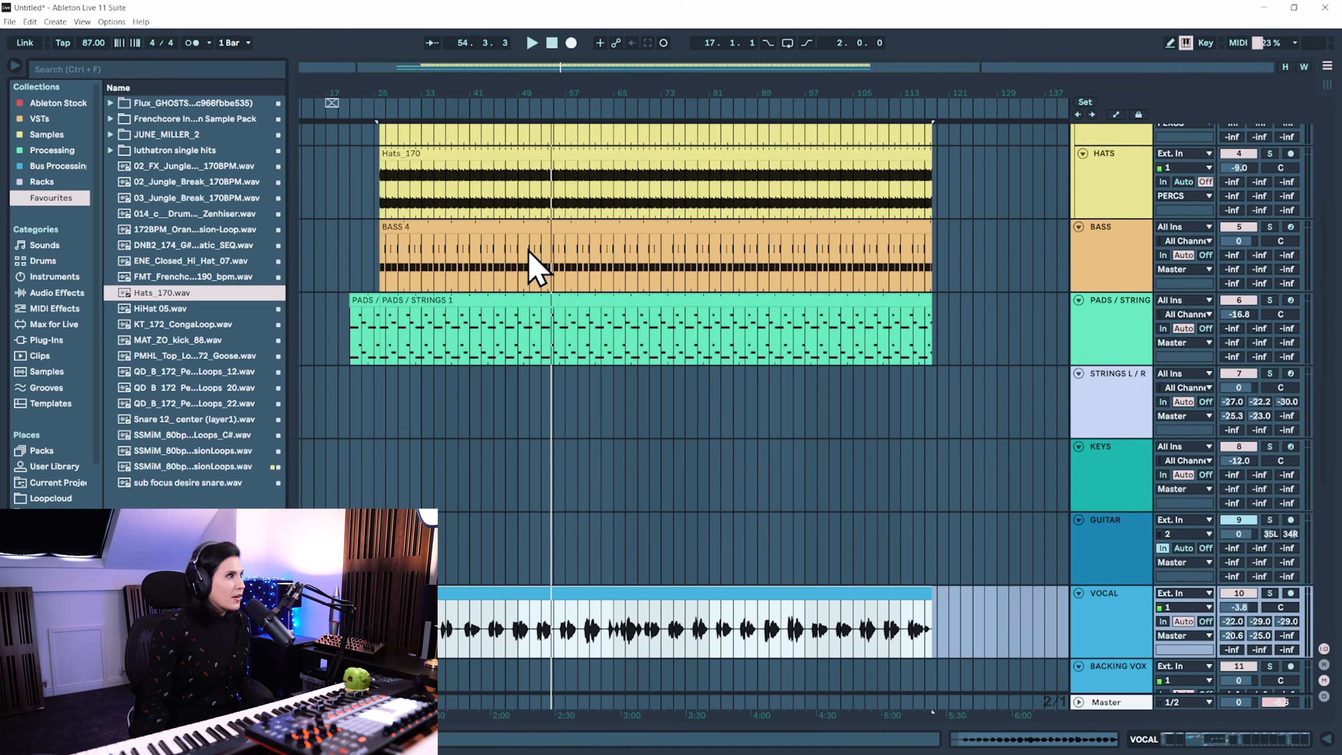
scroll(582, 297, down, 1)
scroll(502, 457, down, 1)
scroll(582, 450, up, 1)
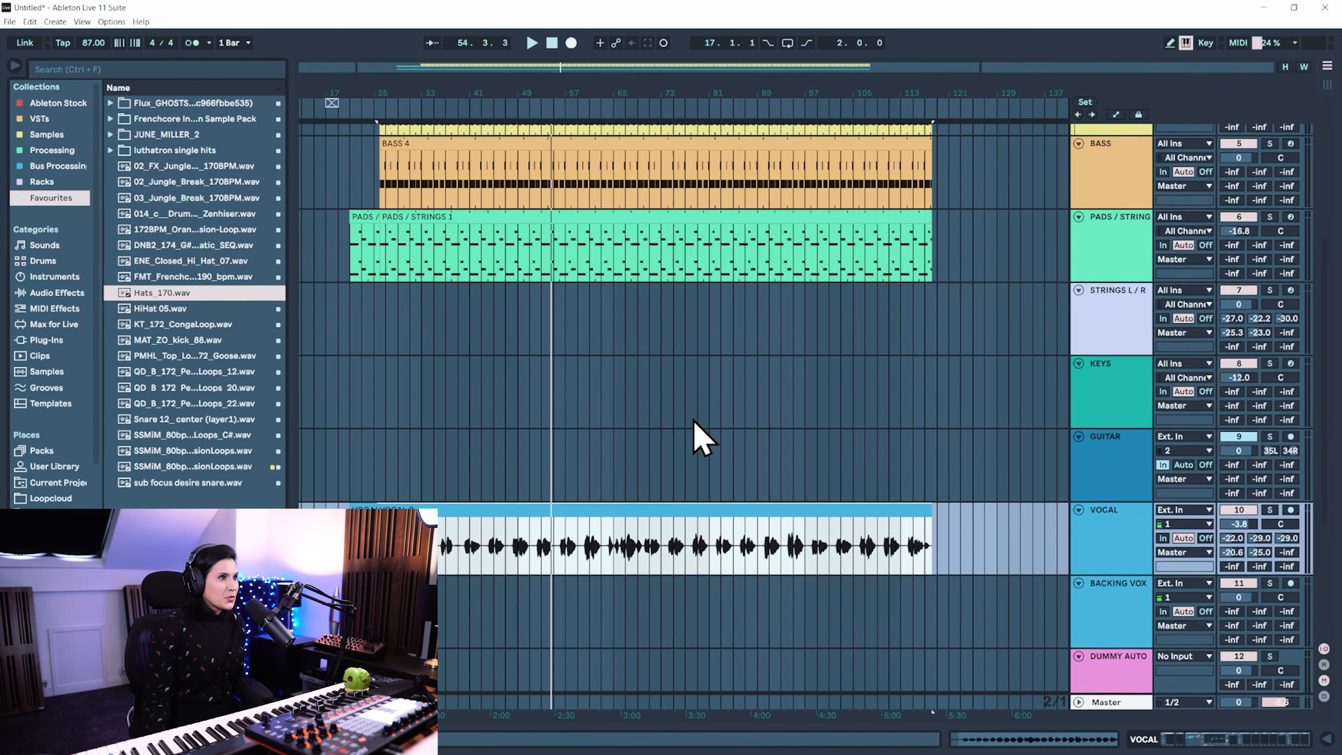
scroll(694, 421, up, 2)
scroll(751, 392, up, 1)
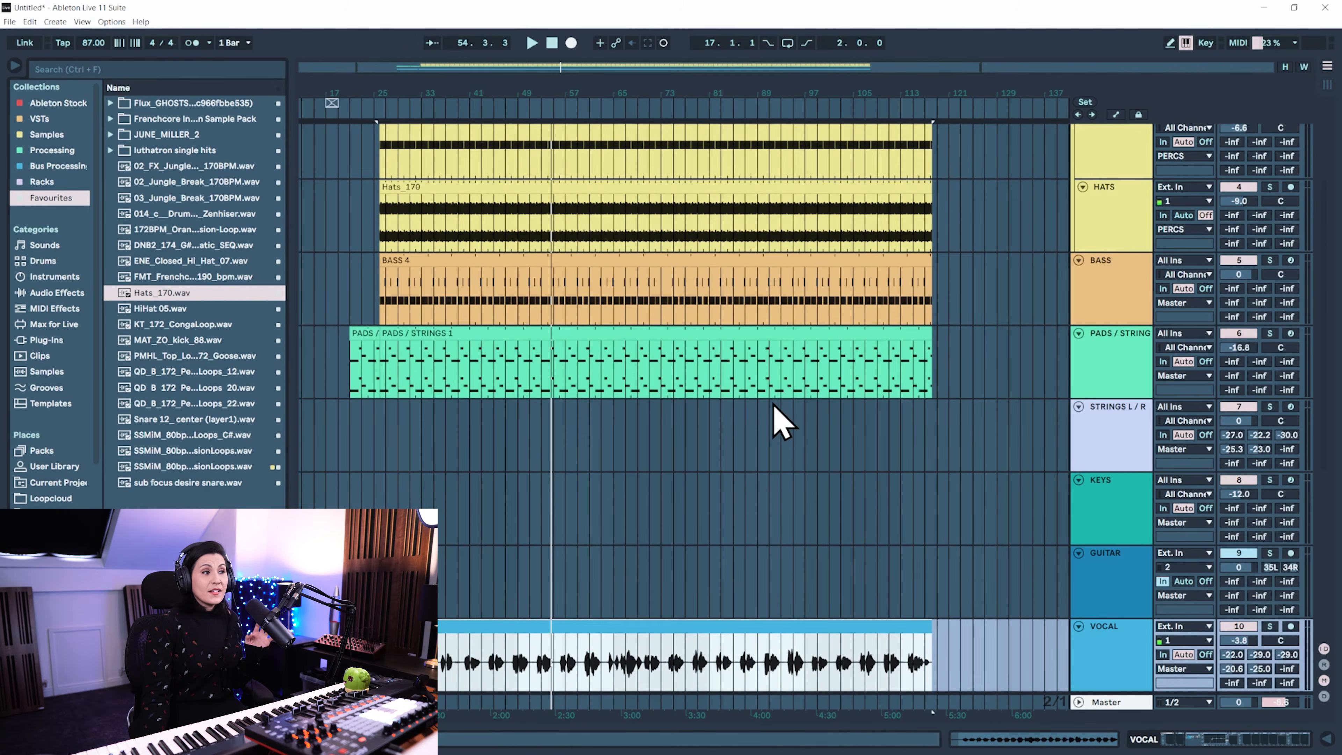
Inspect the MIDI notes of the recorded PADS / STRINGS clip, and hide the clip detail view
double_click(527, 332)
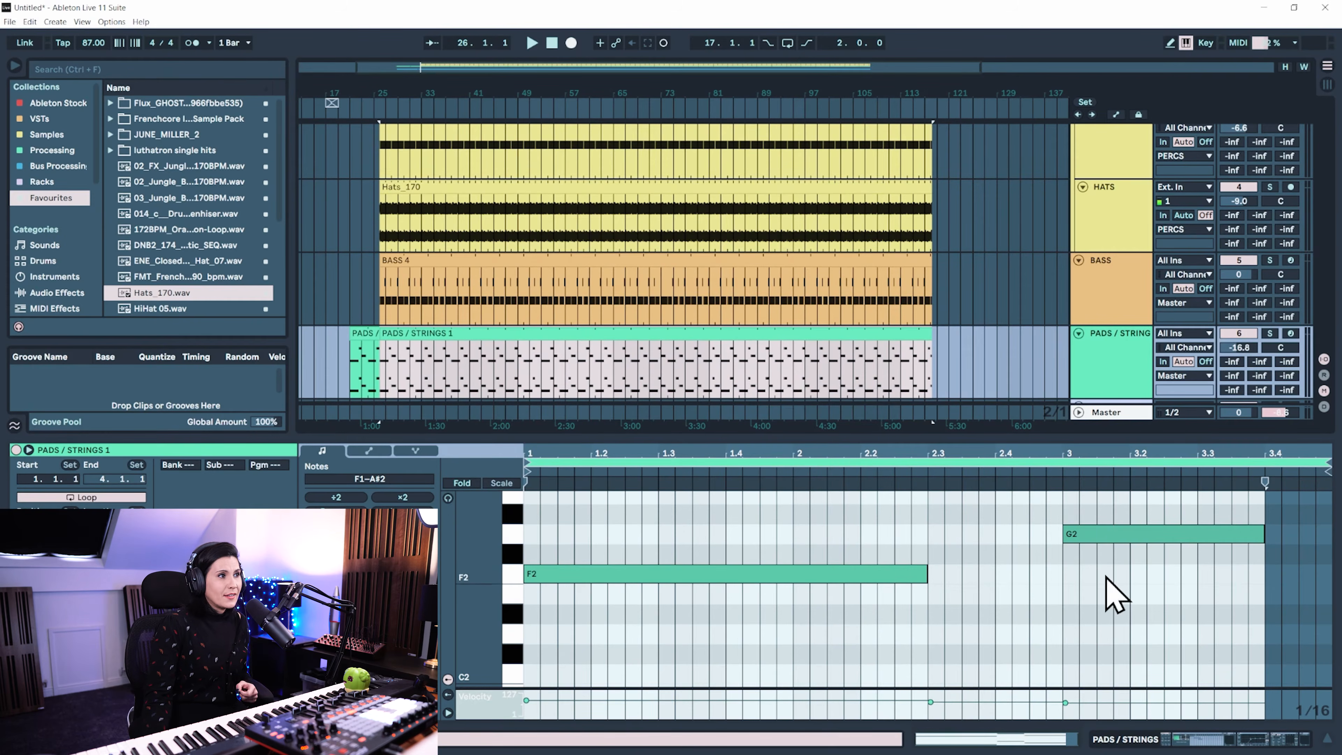
click(1327, 739)
scroll(1081, 262, up, 2)
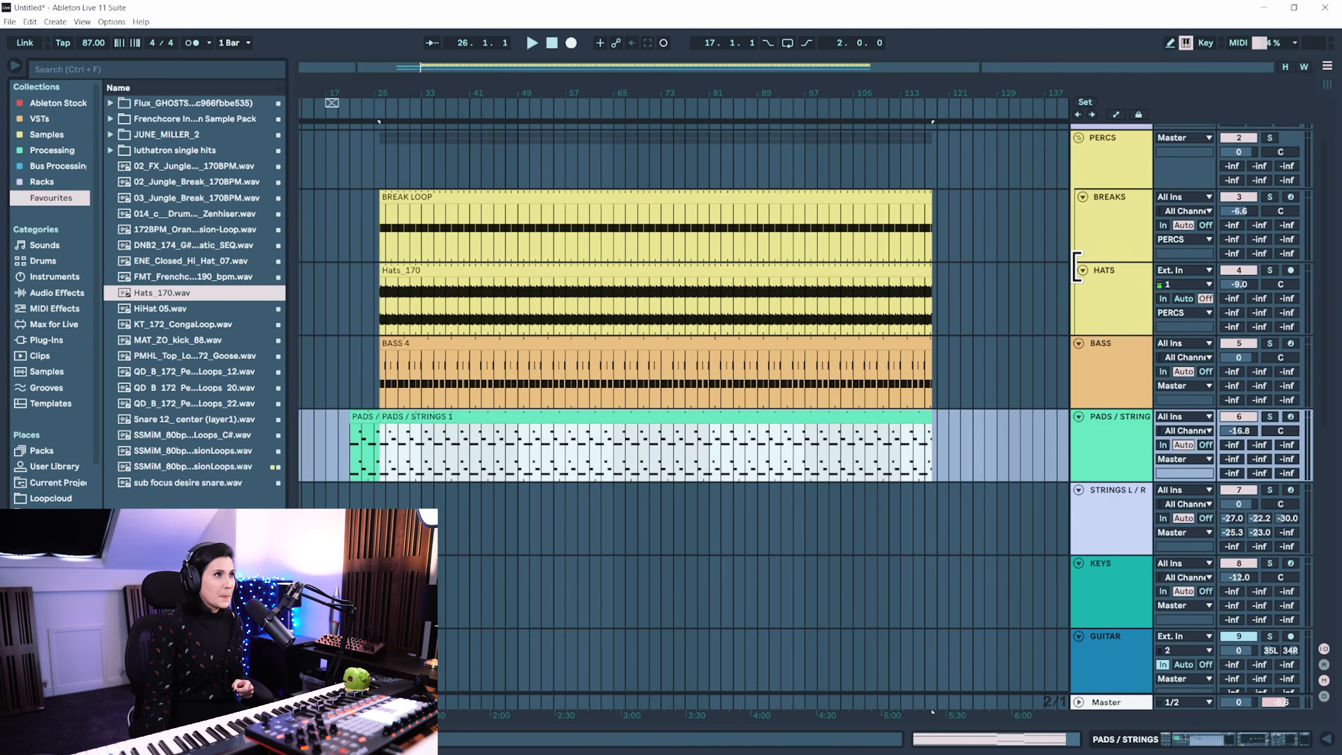
Return to Session View and show the PADS / STRINGS track's Kontakt, EQ Eight and Compressor devices
key(Tab)
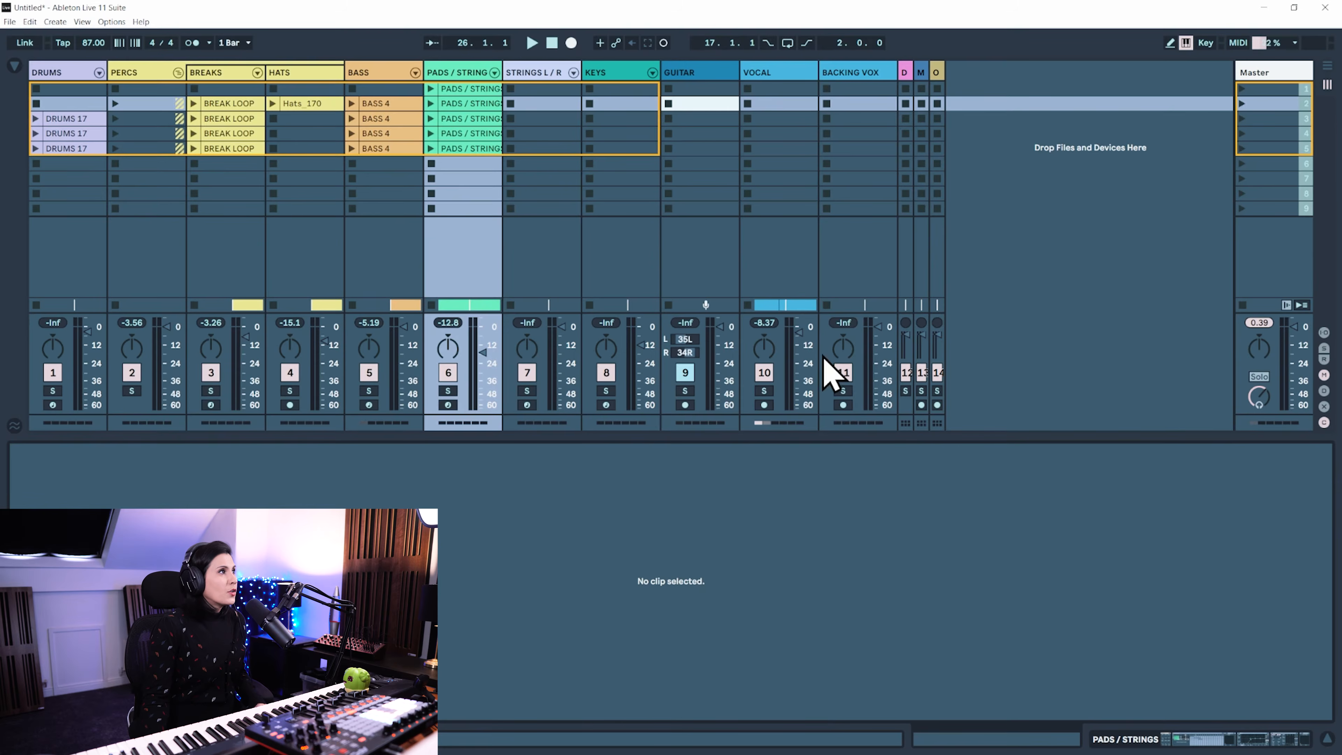
click(472, 79)
drag(1198, 740, 1227, 741)
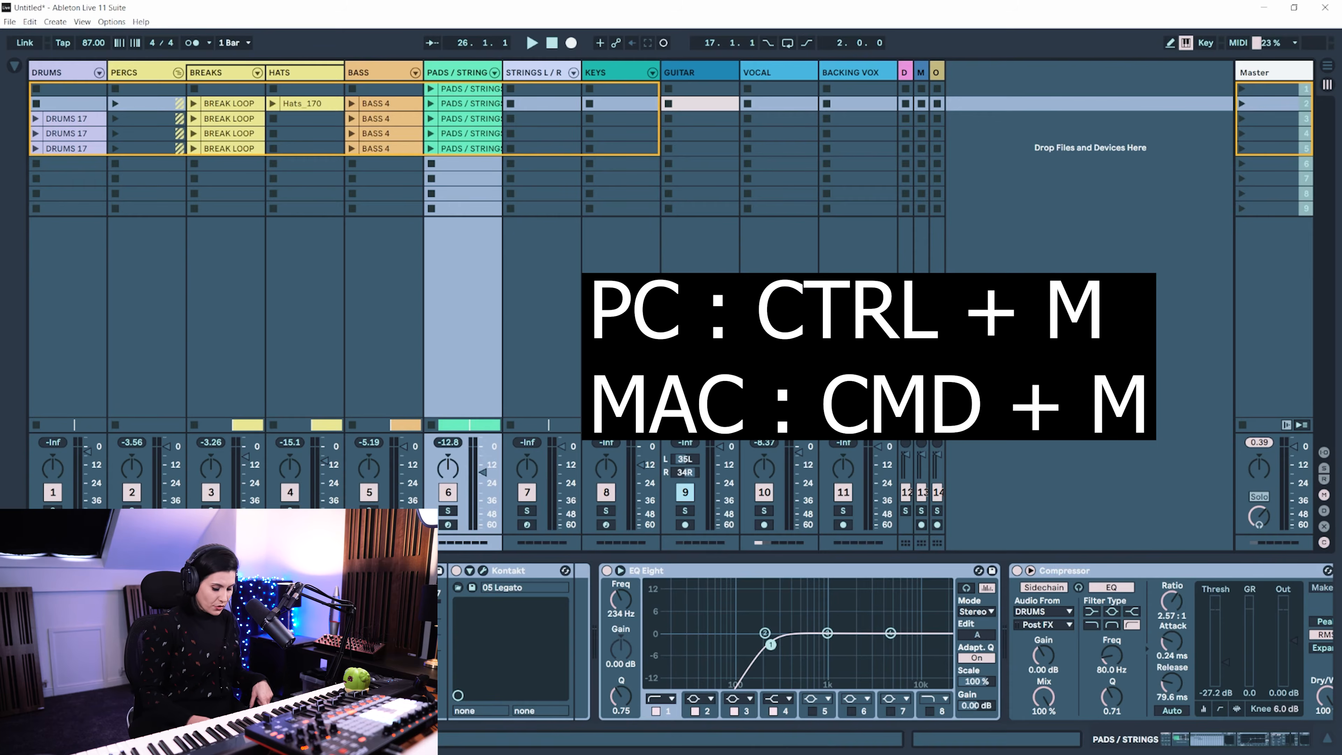
Enter MIDI mapping mode and show the list of MIDI mappings
key(ctrl+m)
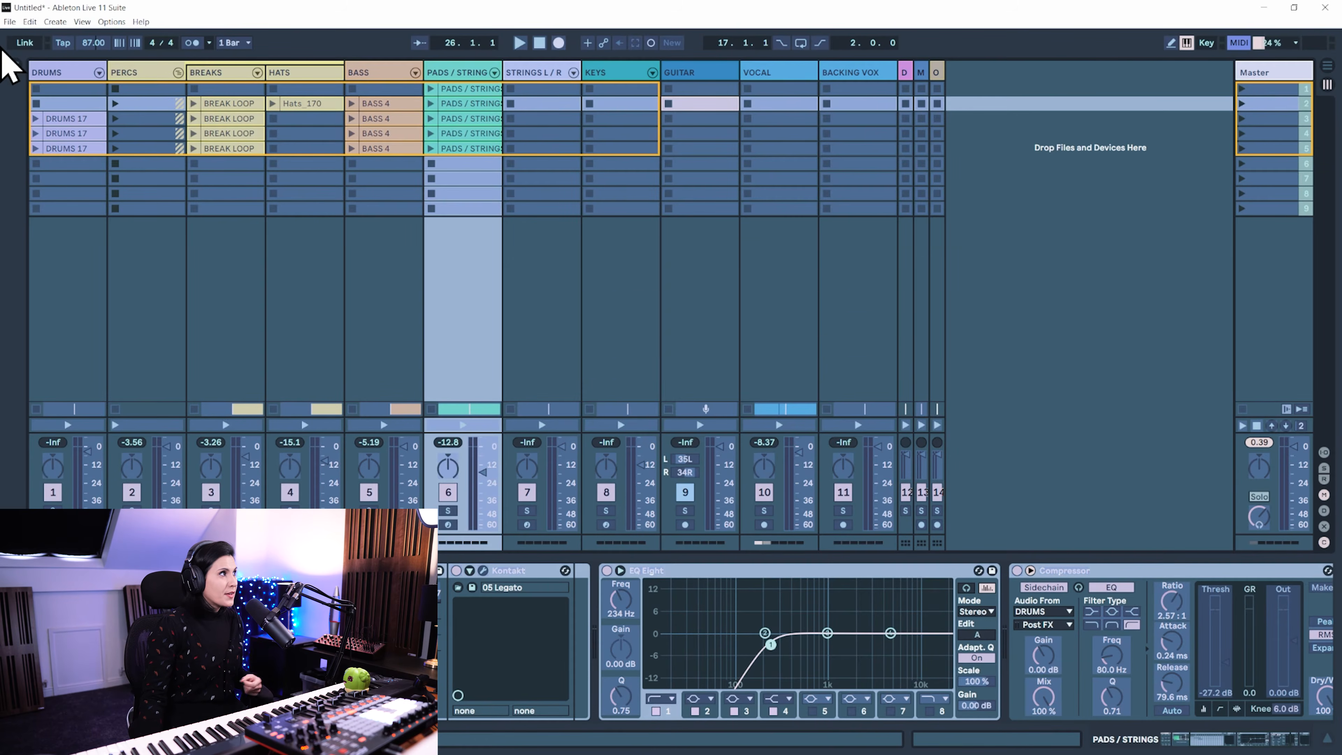
click(14, 66)
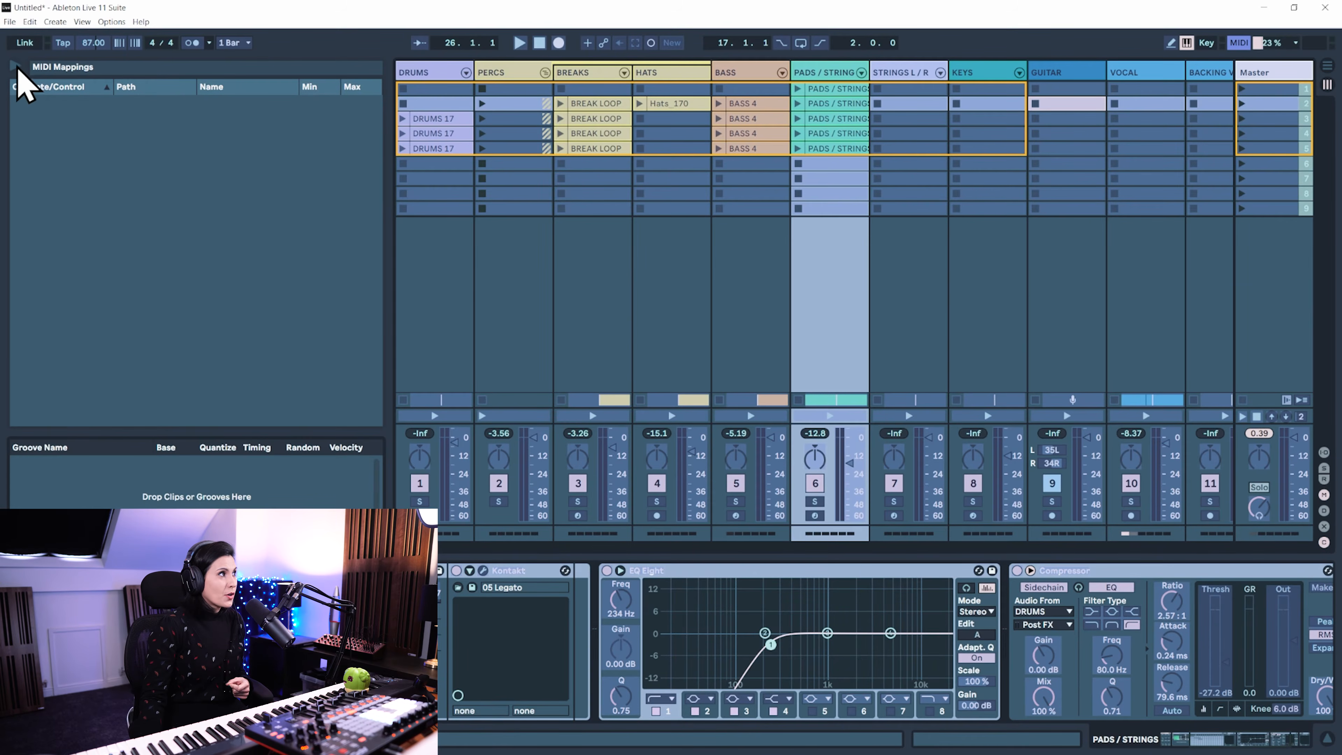
Select EQ Eight's Freq control on the PADS / STRINGS track as the MIDI mapping target
click(619, 600)
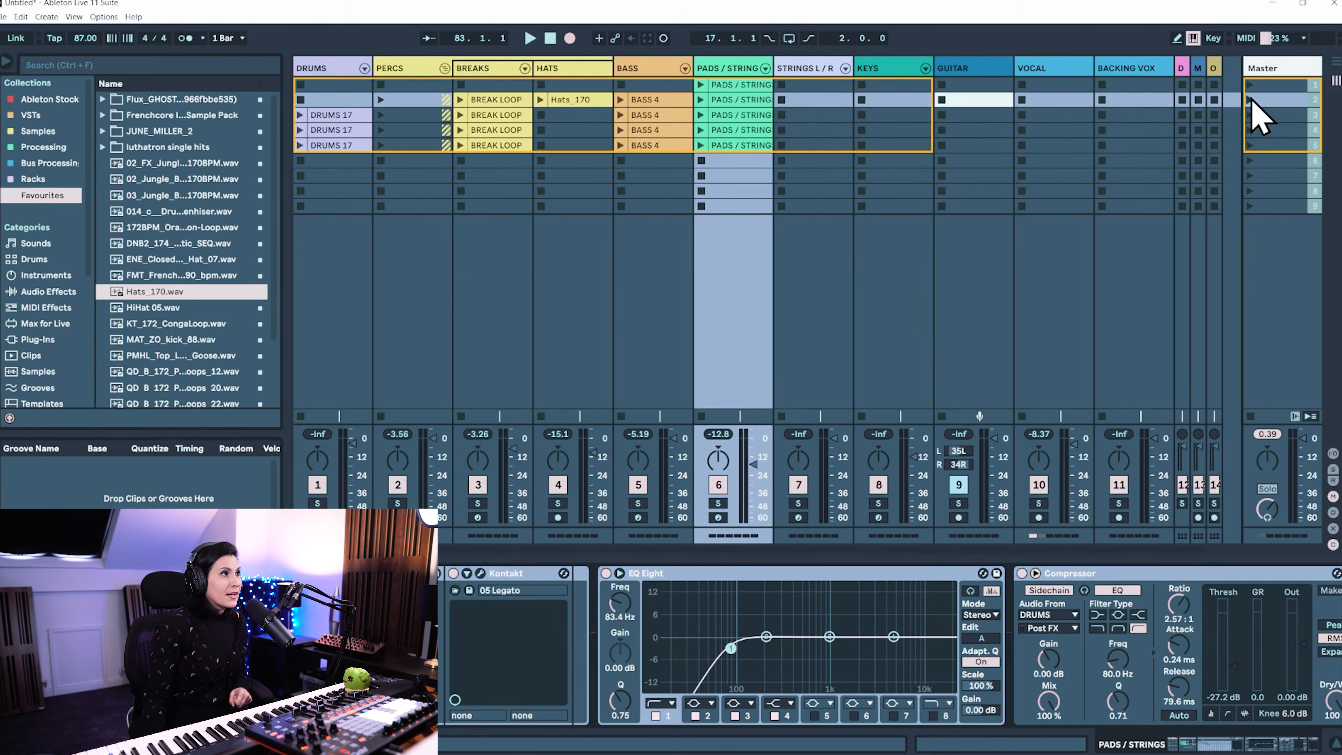
Launch the second scene, and check in the arrangement that its clips are recording while the PADS / STRINGS track is selected
click(1252, 100)
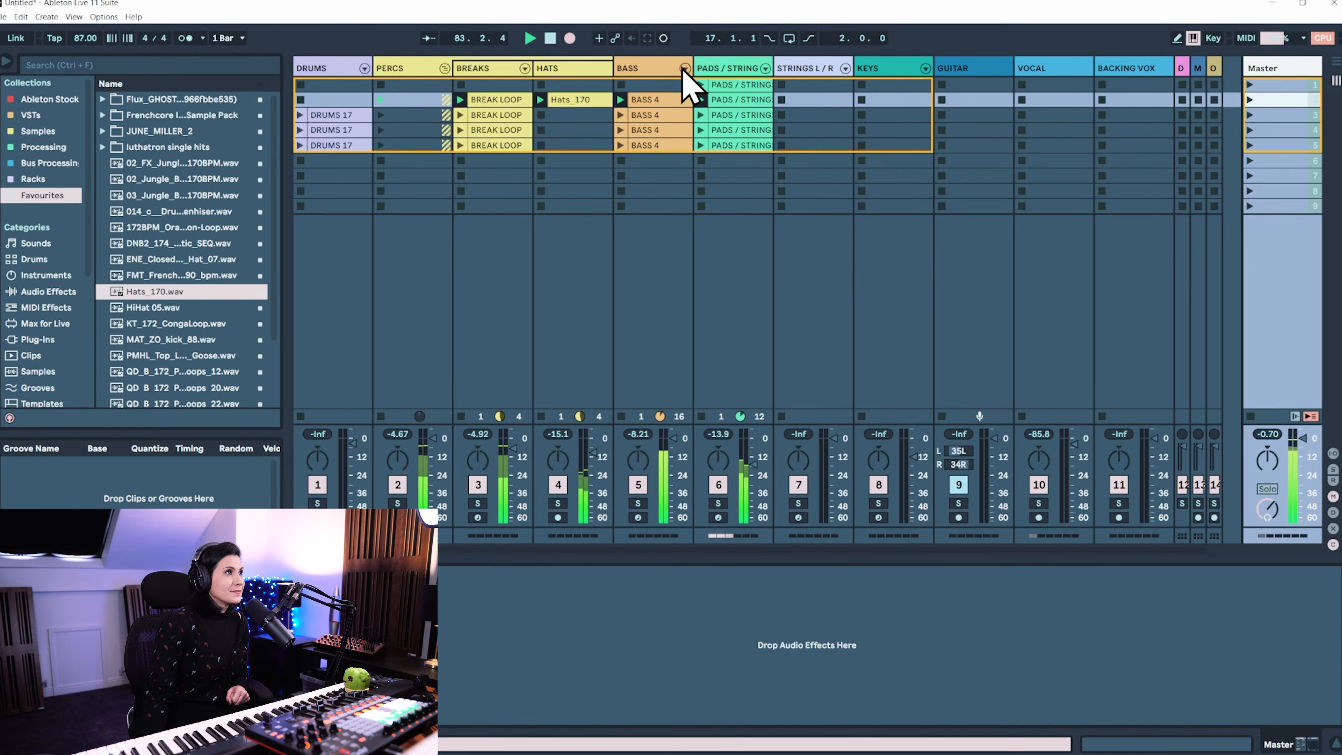
click(733, 79)
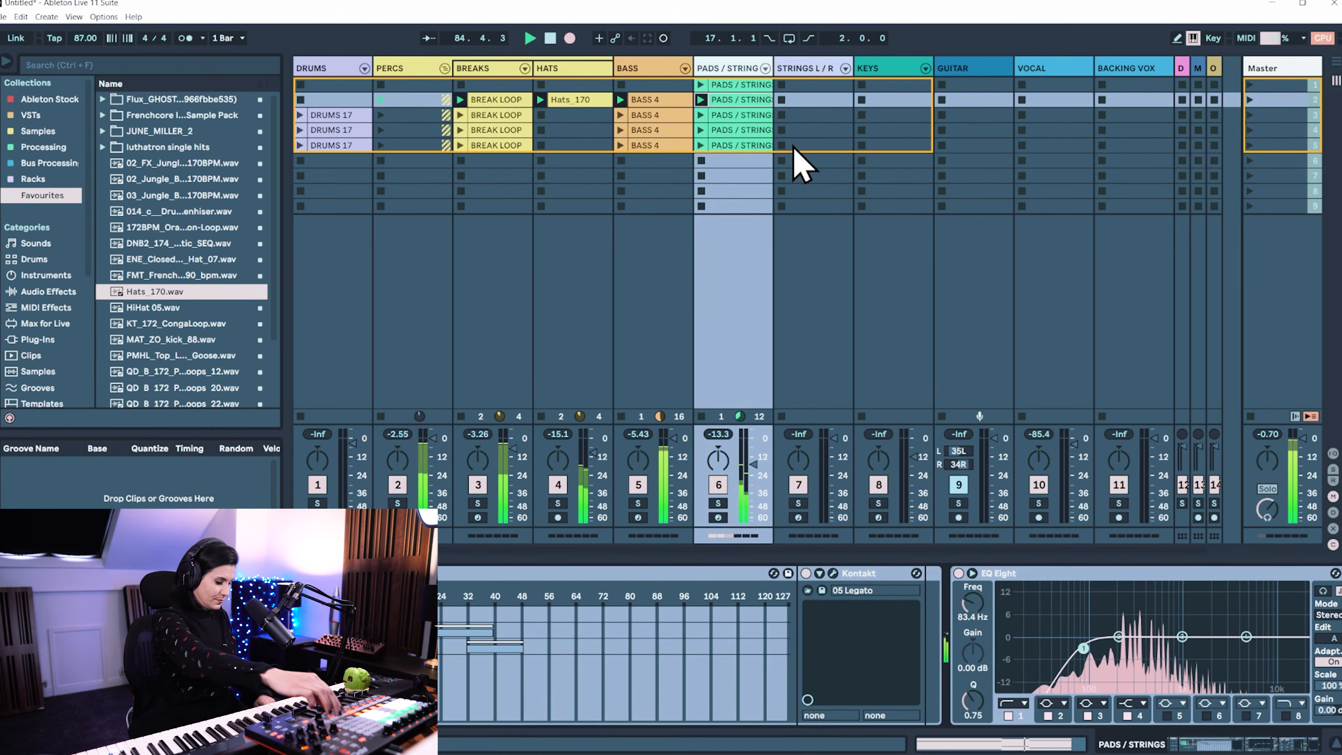
key(Tab)
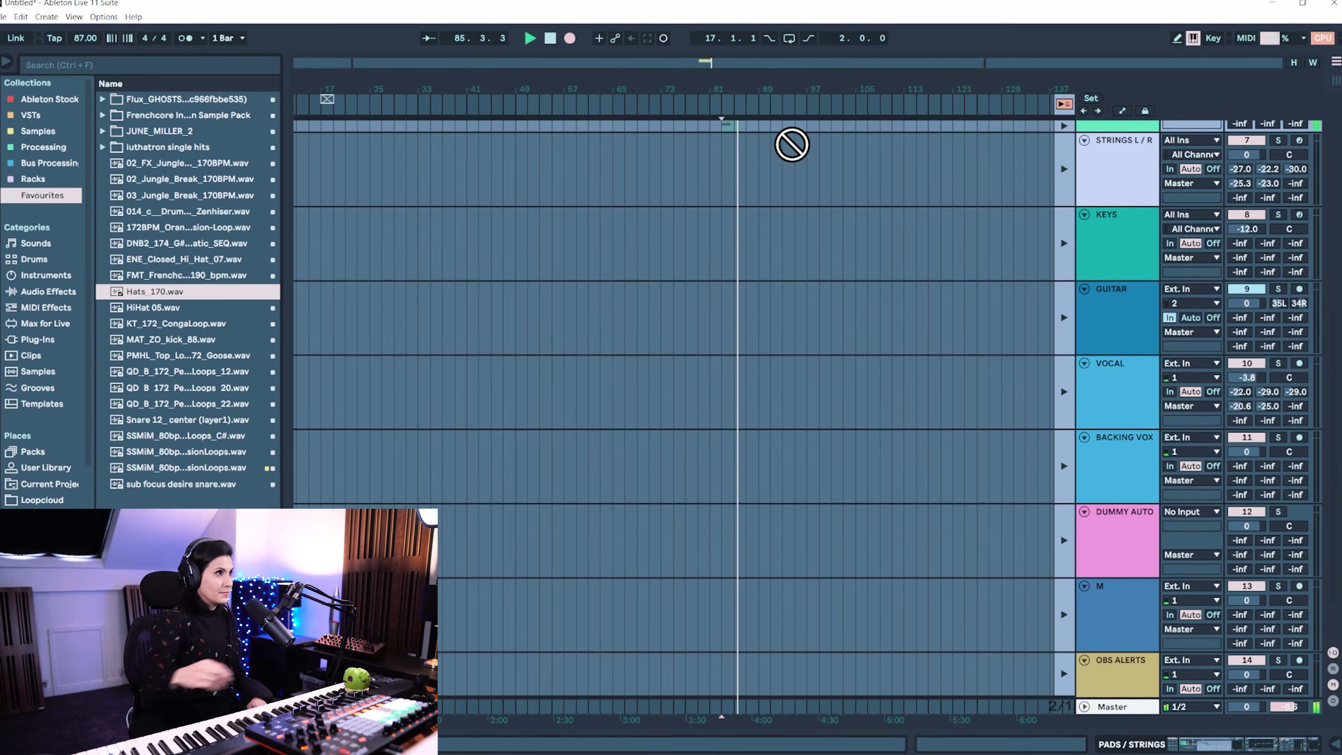
scroll(888, 222, up, 5)
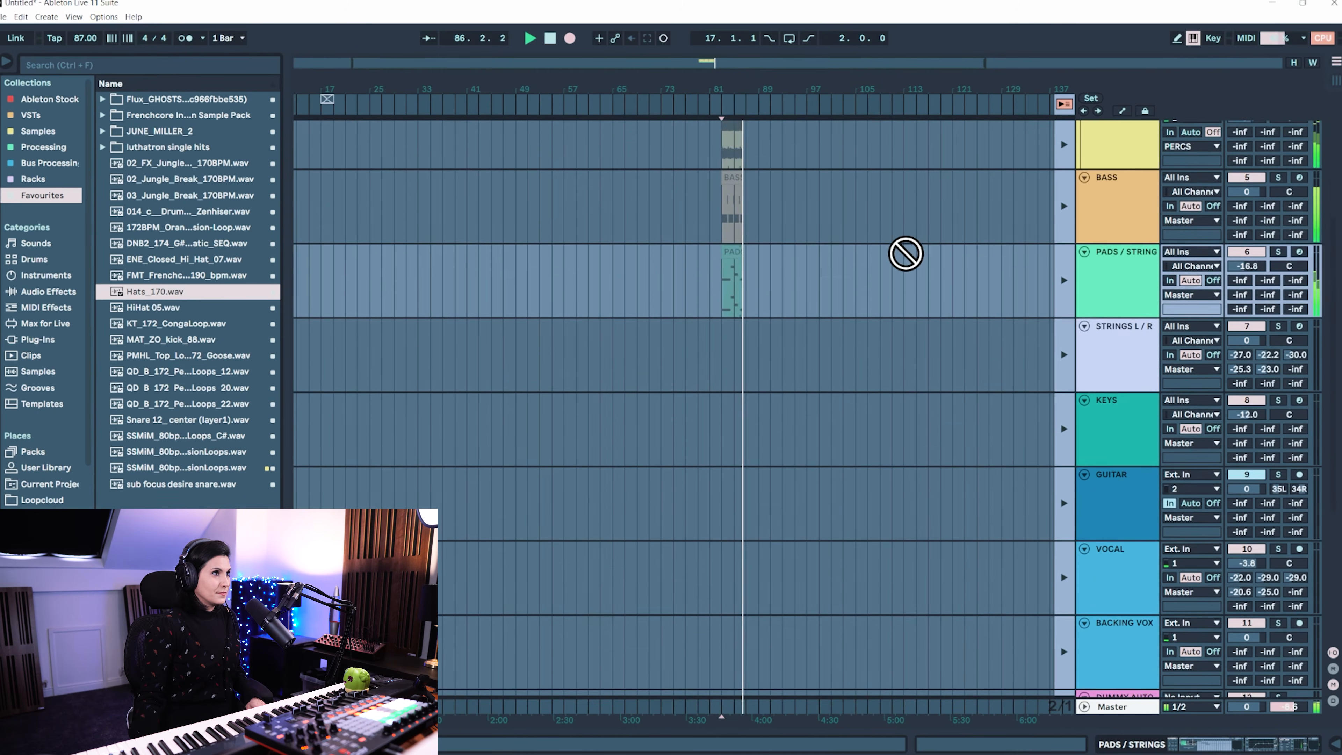
scroll(922, 275, up, 4)
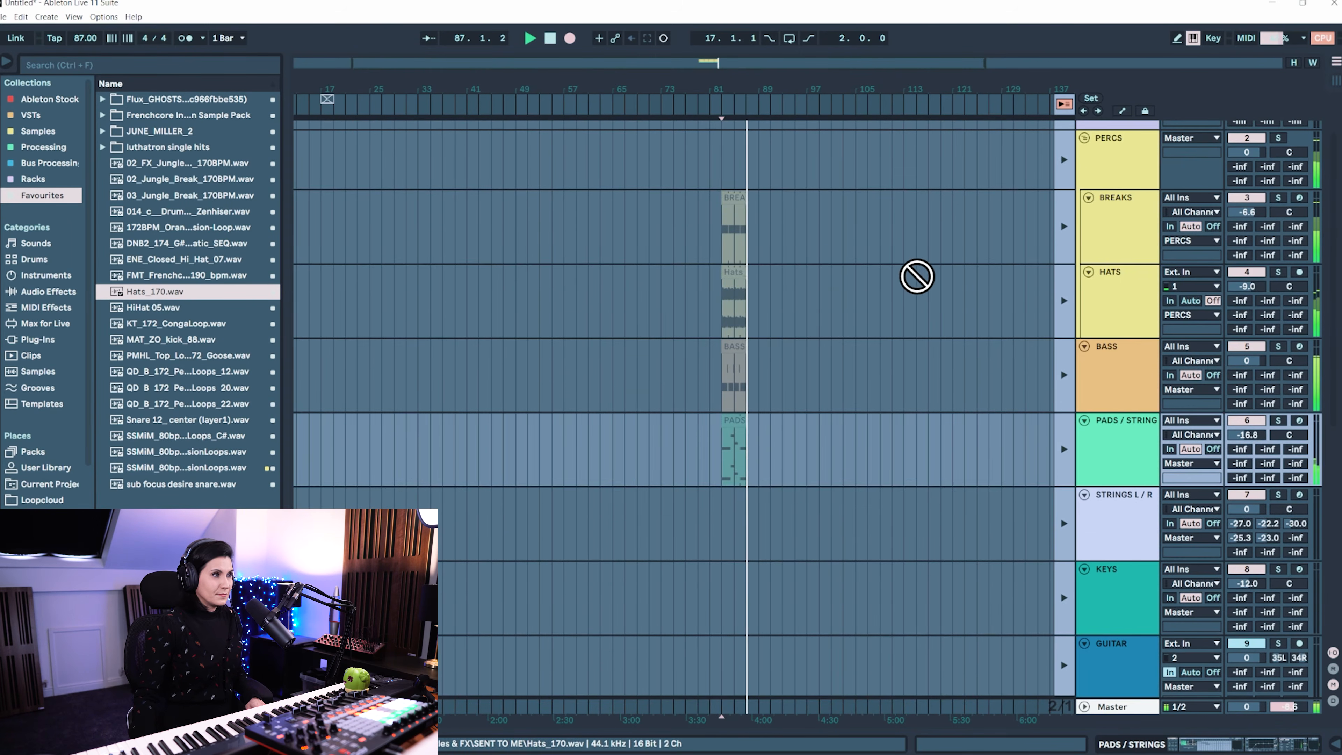
key(Tab)
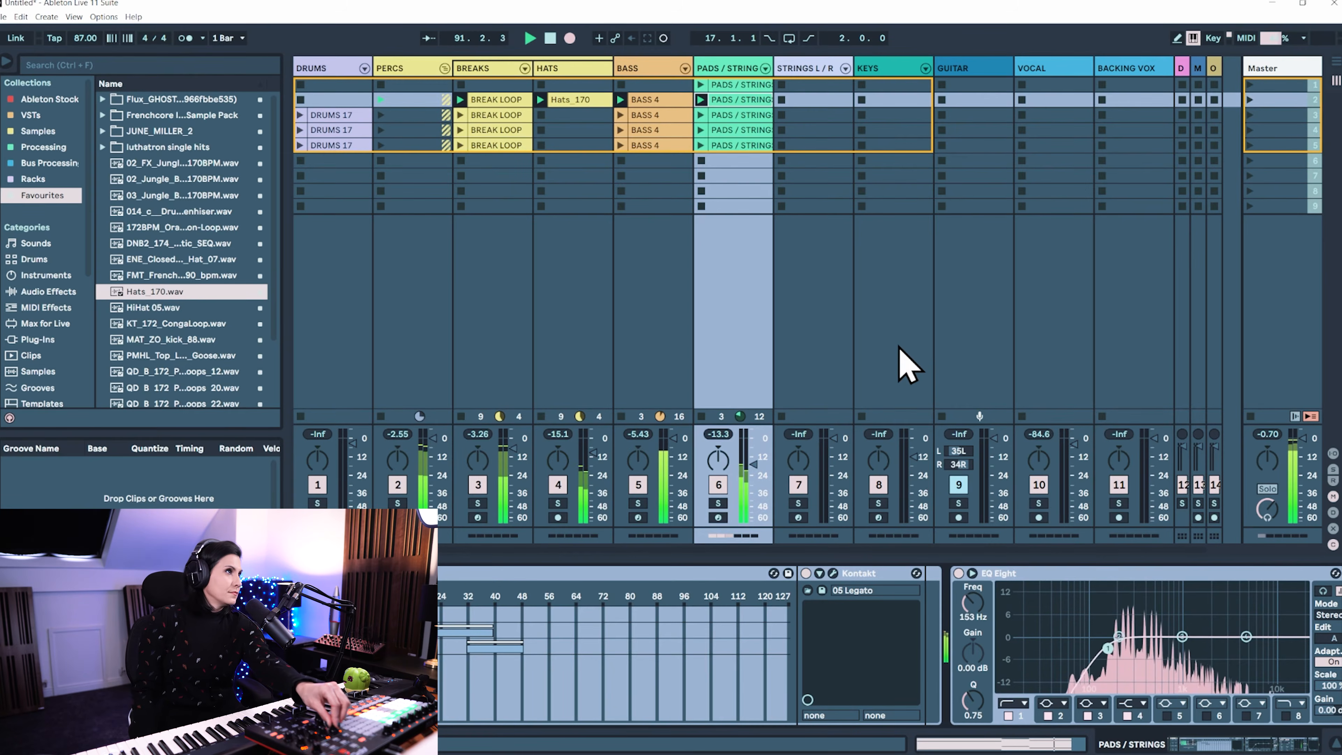
Solo the PADS / STRINGS track briefly to hear the EQ Eight filter movement, and unsolo it
click(719, 503)
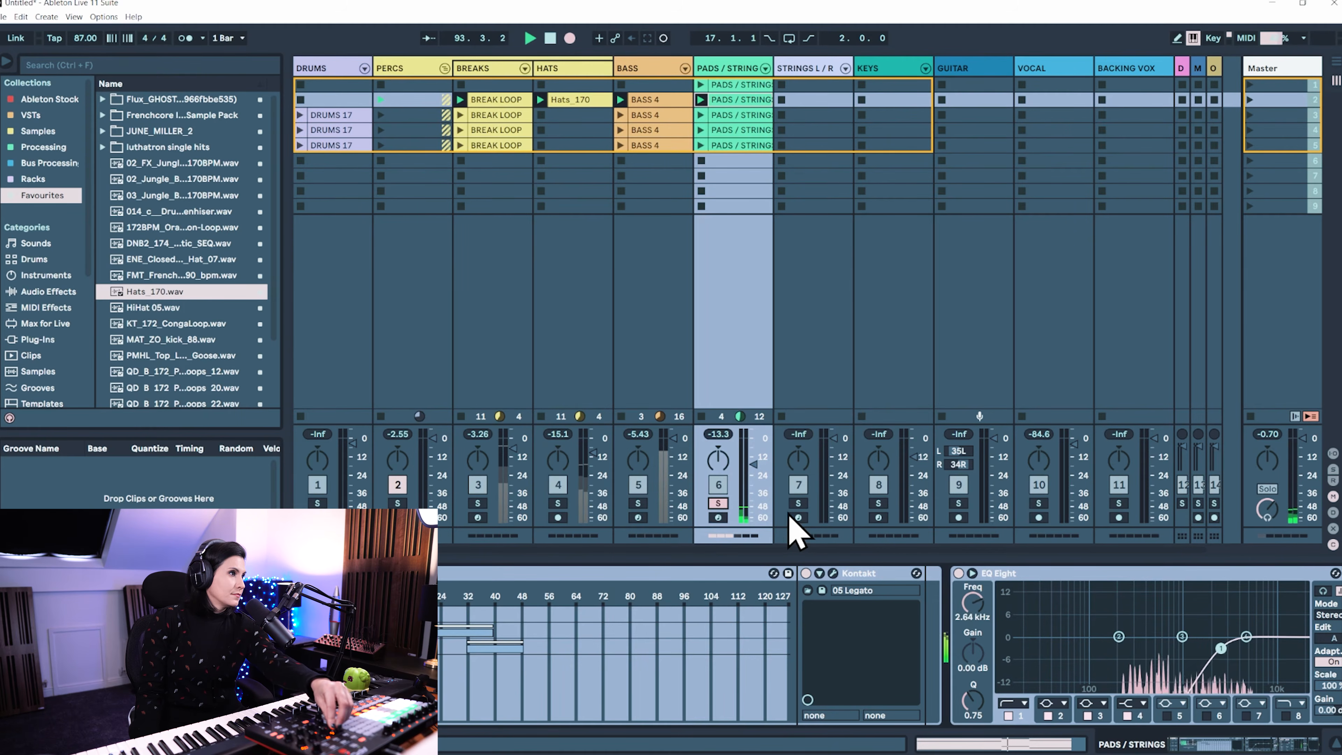
click(718, 504)
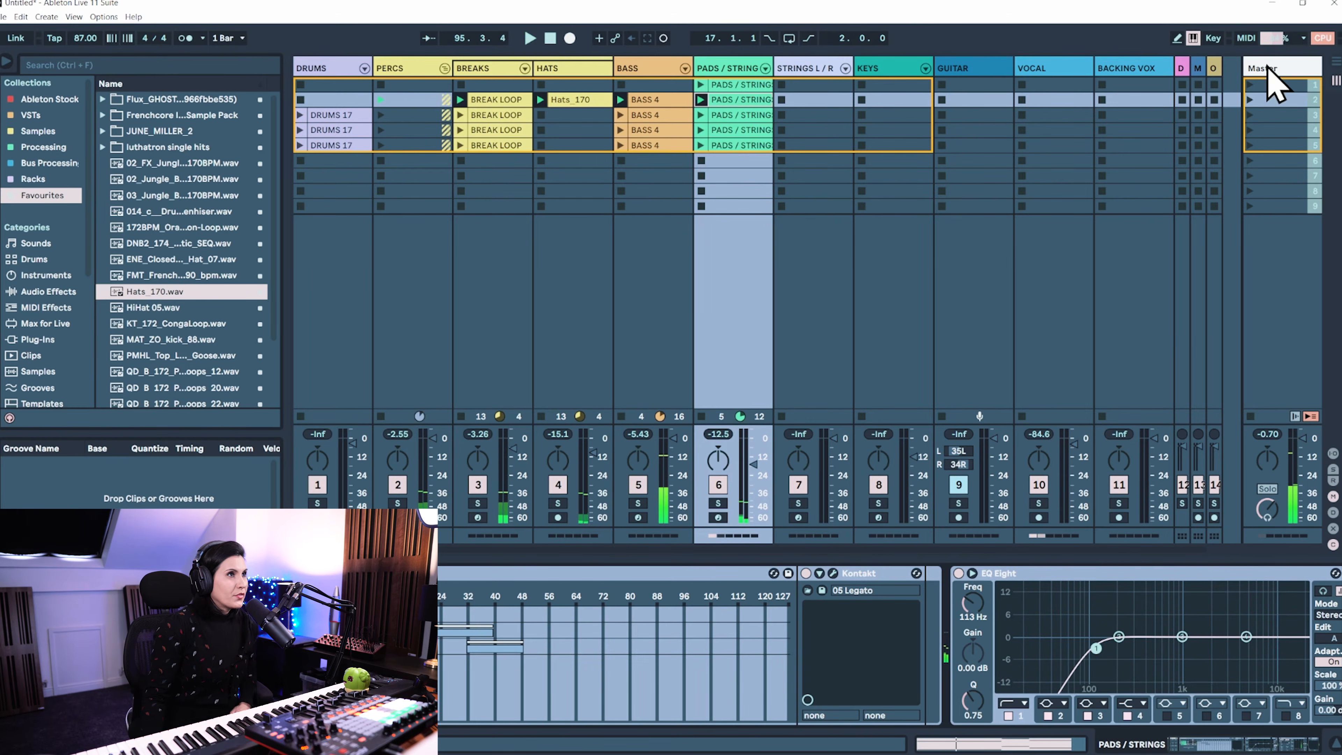
Show the recorded take in Arrangement View and switch playback of all tracks back to the arrangement
click(1335, 62)
drag(770, 85, 951, 423)
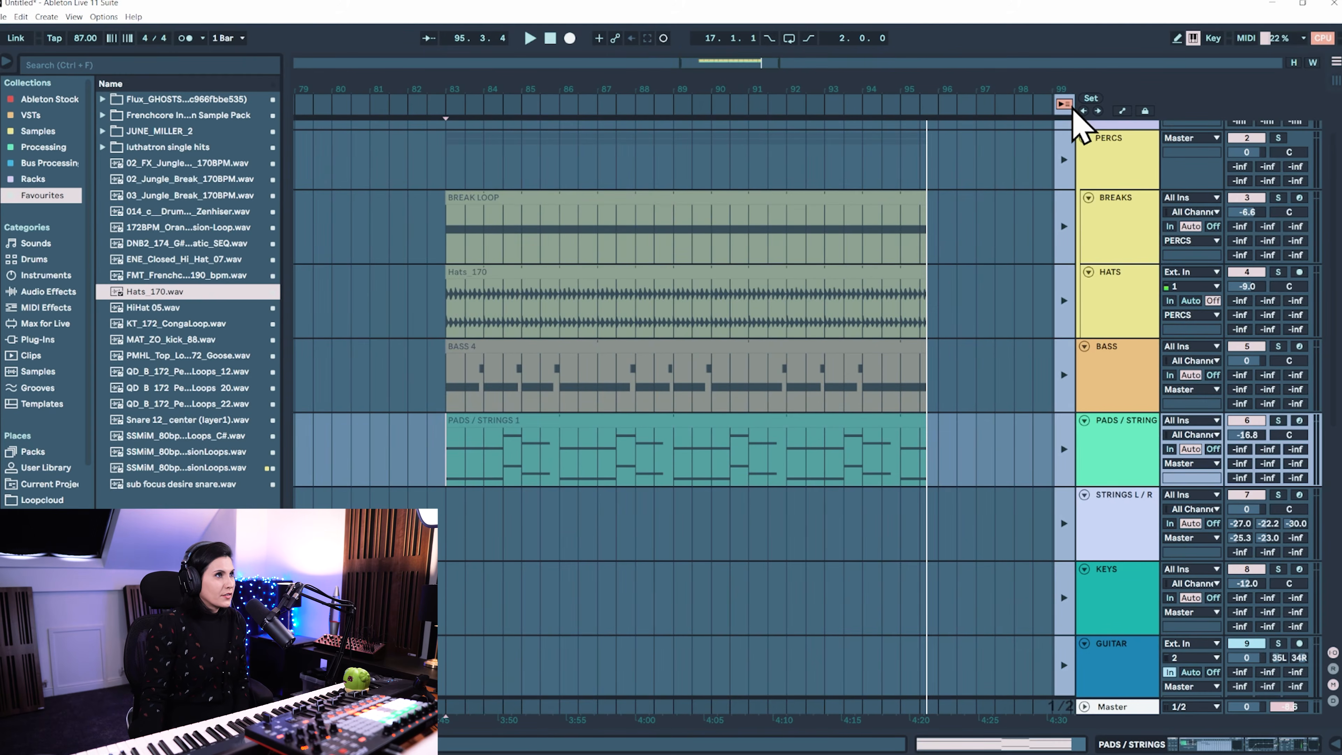
click(1064, 103)
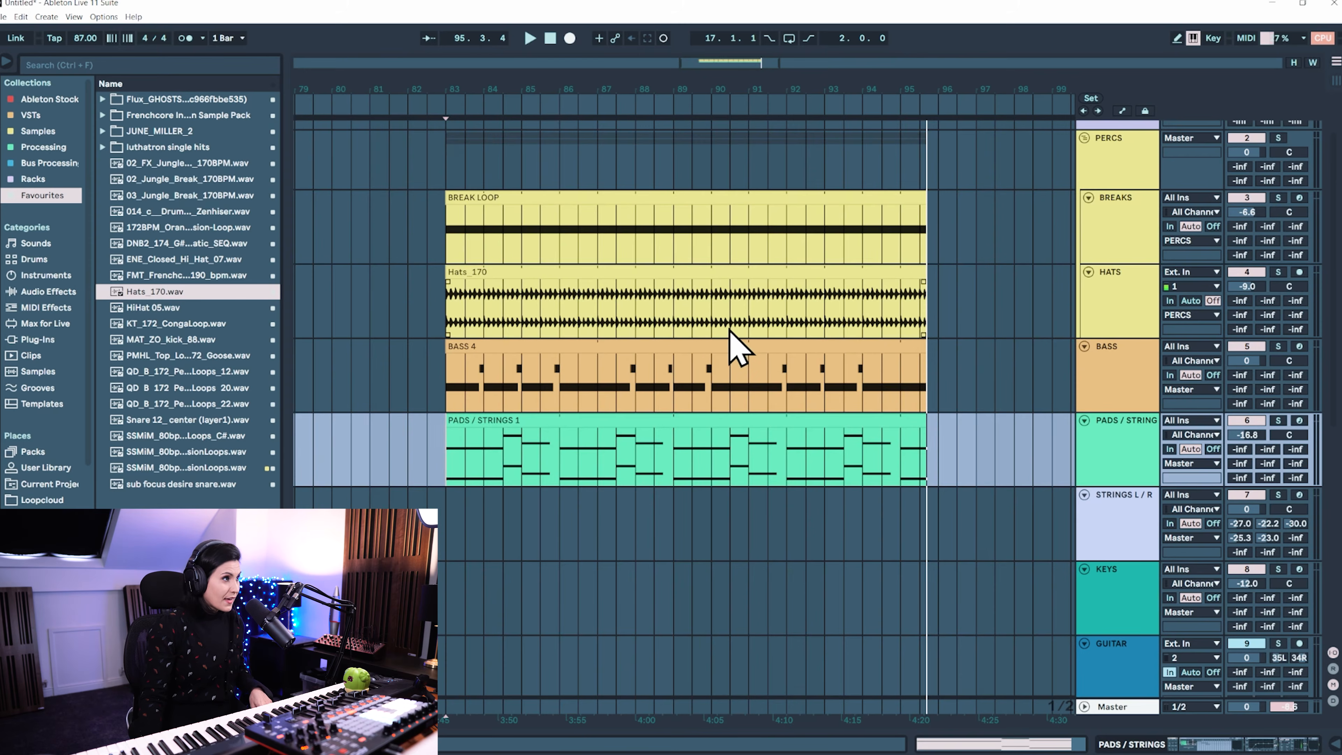
Show the automation lanes and examine the EQ Eight frequency automation recorded on the PADS / STRINGS track
key(a)
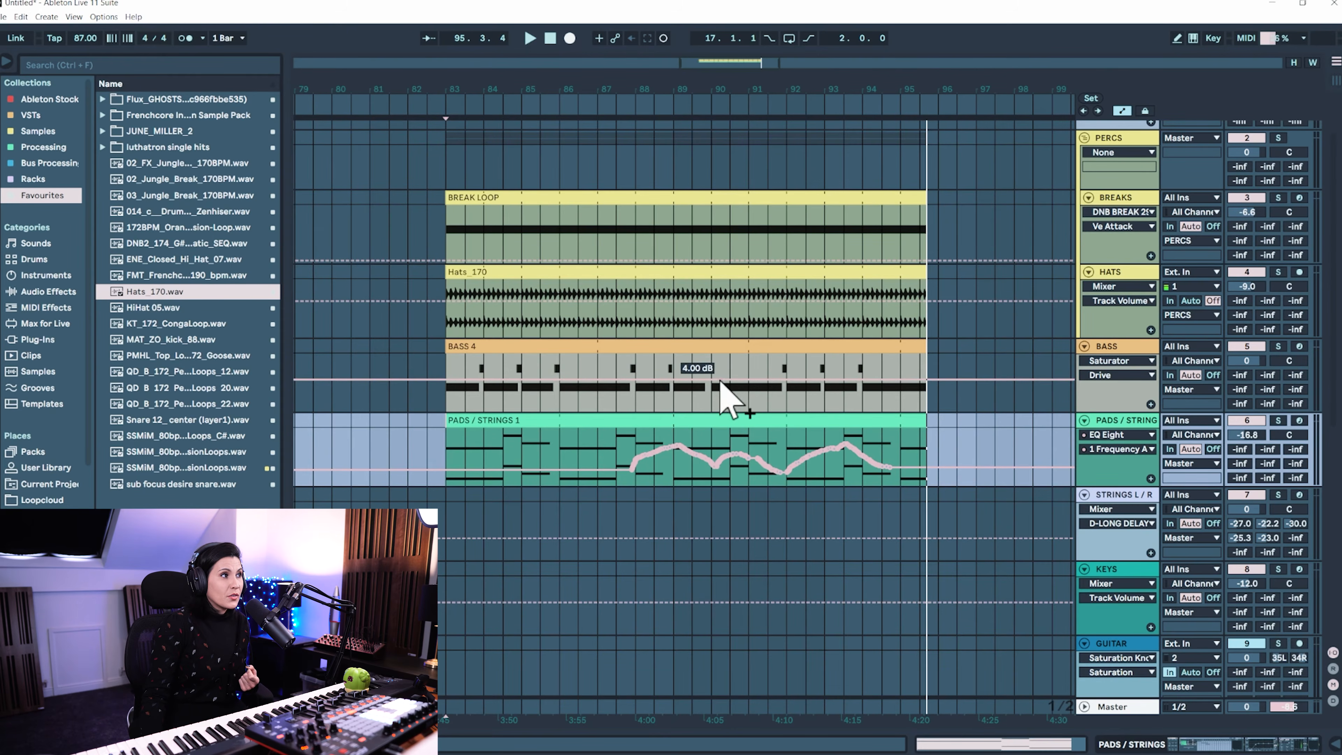
click(751, 394)
drag(767, 380, 806, 354)
drag(749, 380, 748, 366)
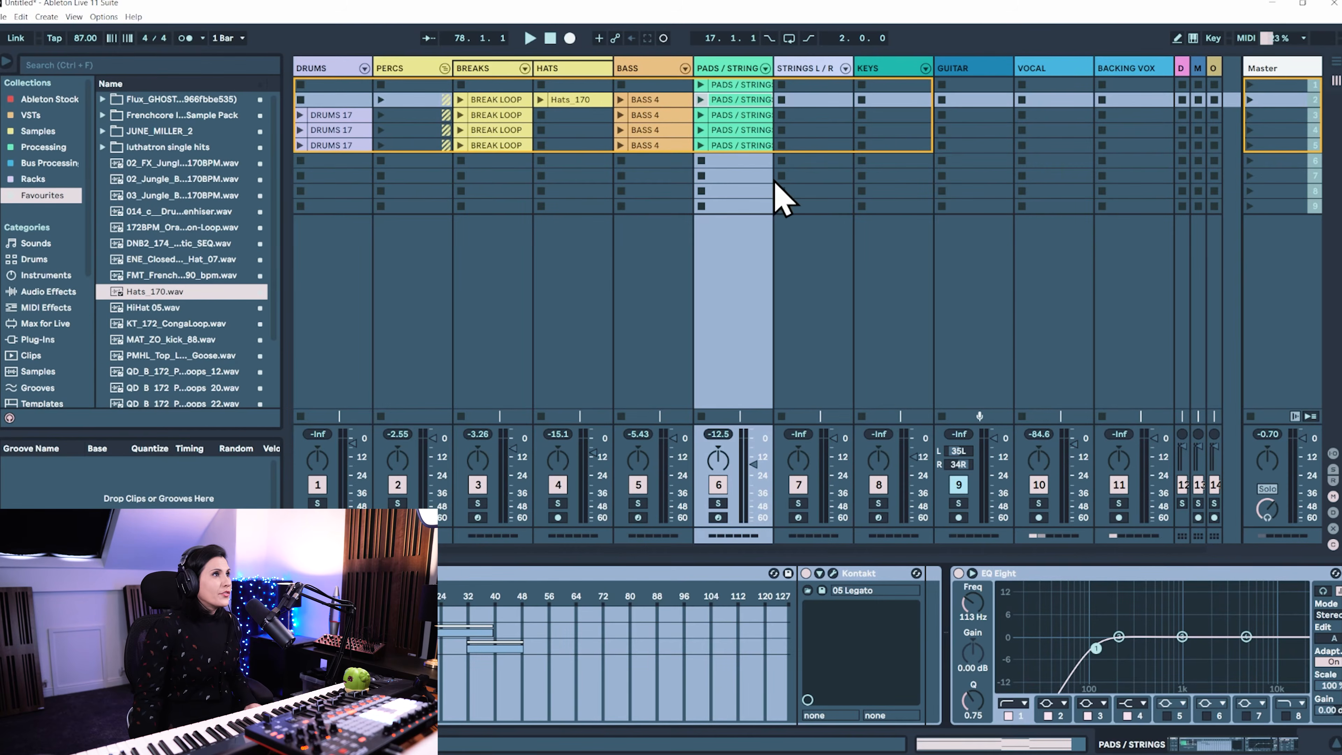
Delete all tracks from STRINGS L / R through OBS ALERTS in Session View
click(792, 85)
click(1200, 68)
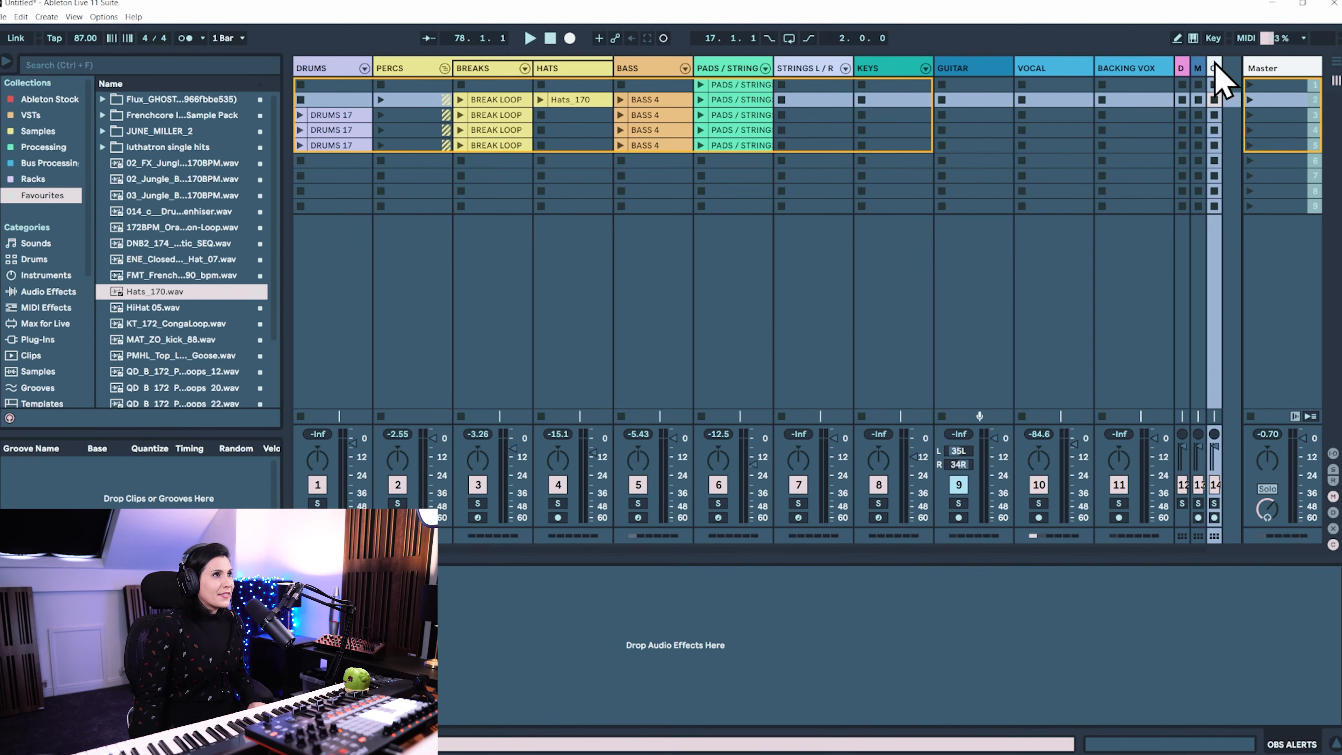
click(822, 69)
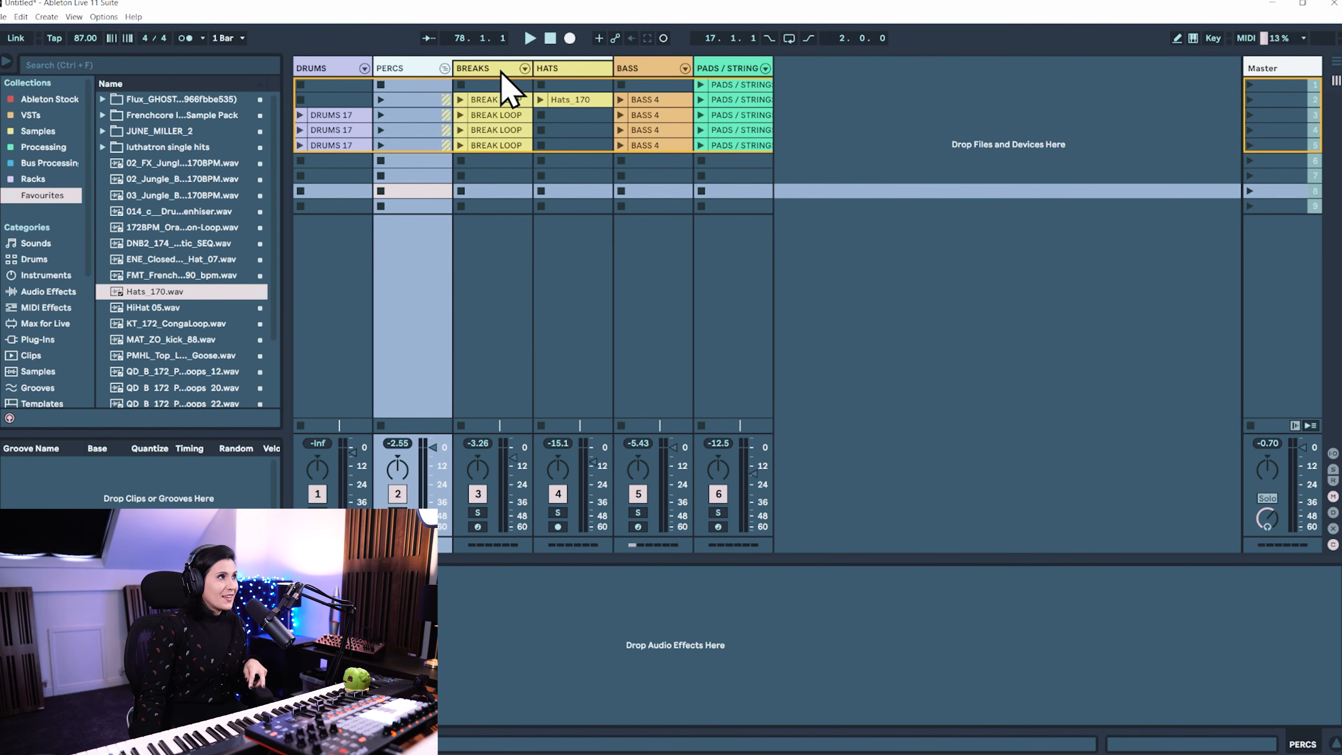
Fold the PERCS group so its BREAKS and HATS tracks are hidden
key(Delete)
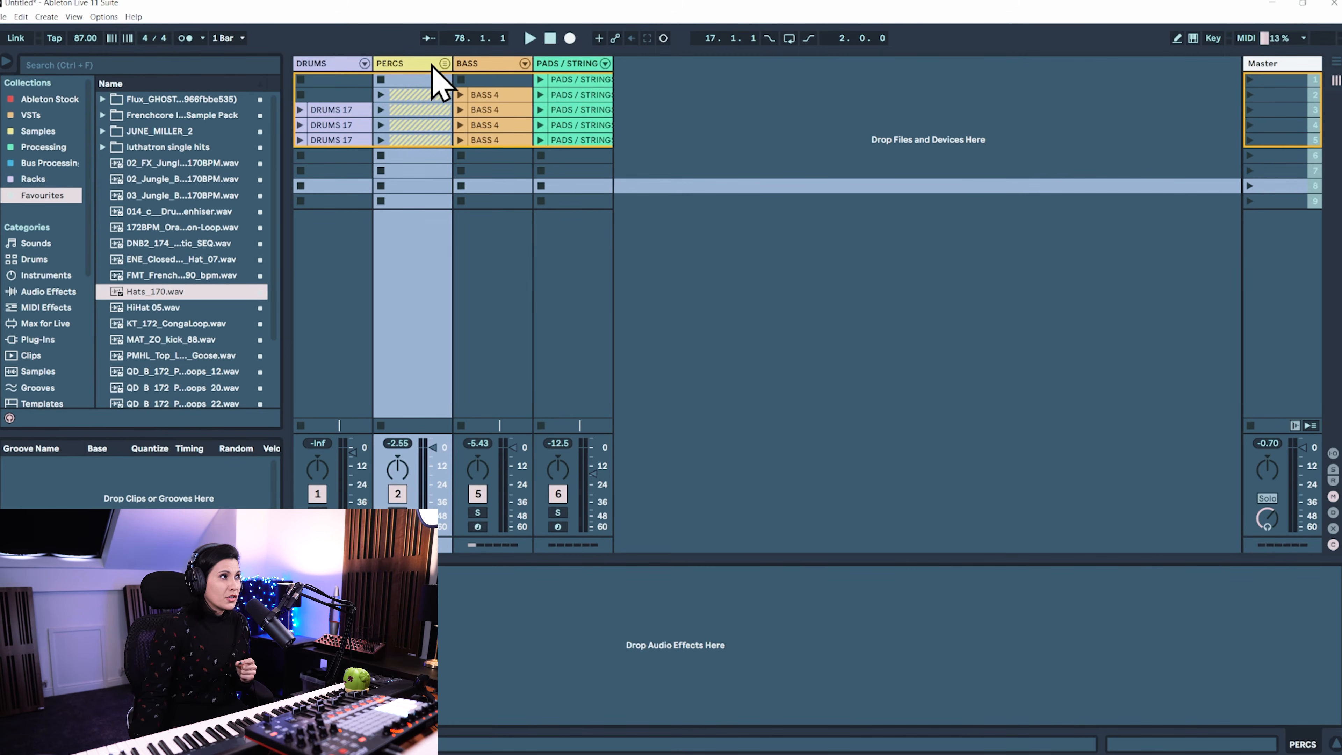
key(ctrl+z)
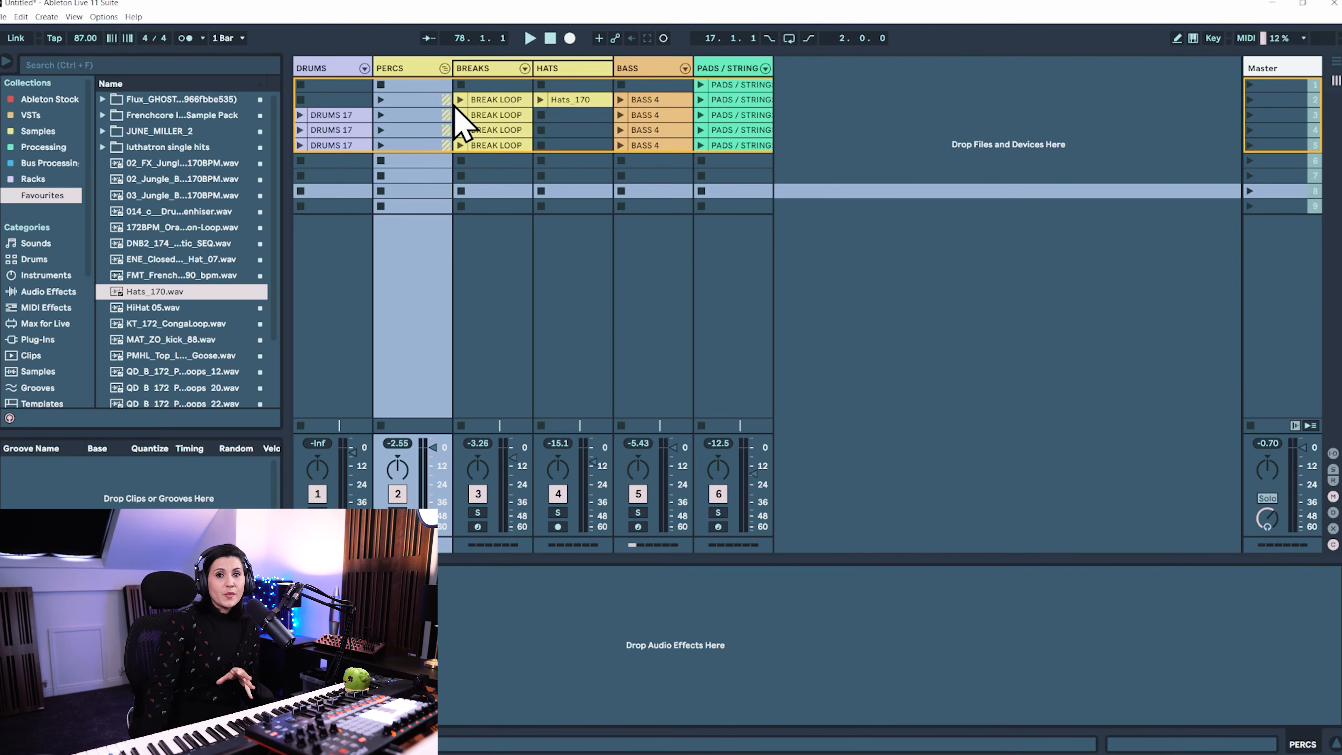
key(ctrl+y)
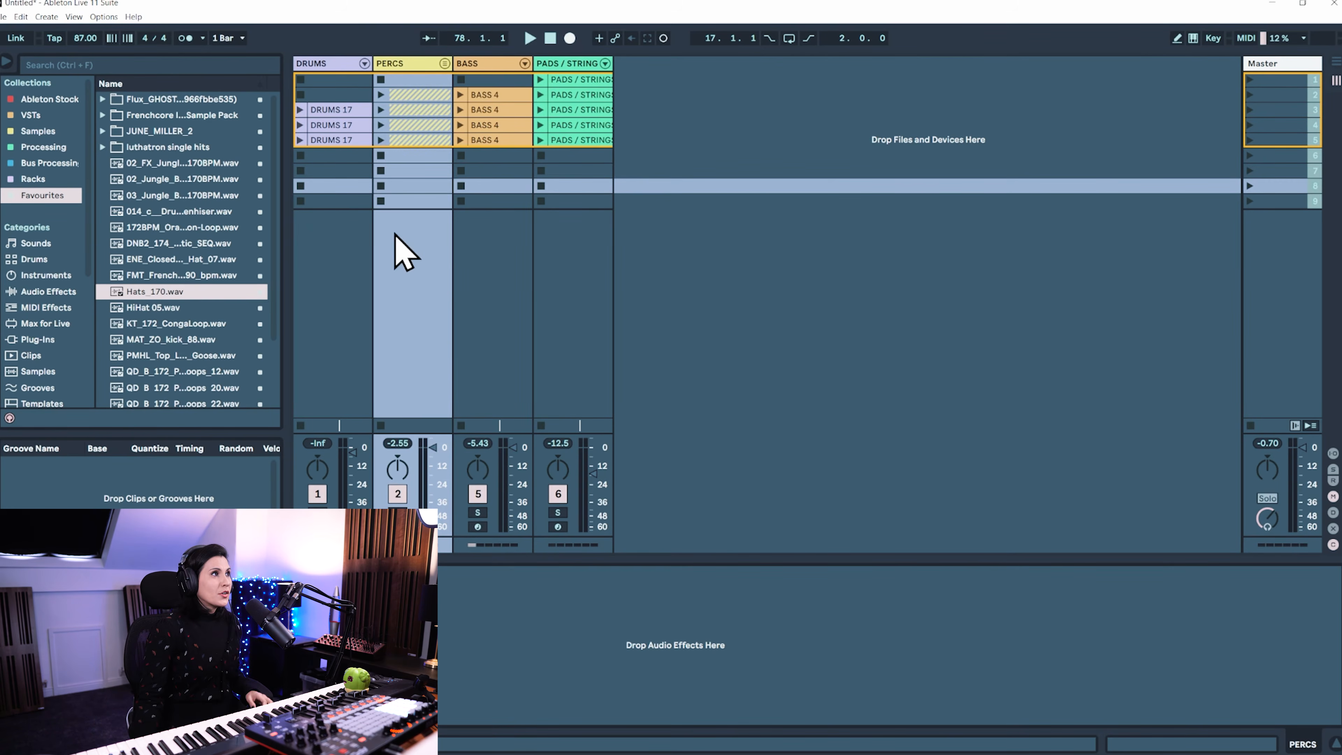
Insert four new audio tracks and move them behind the PADS / STRINGS track
click(672, 94)
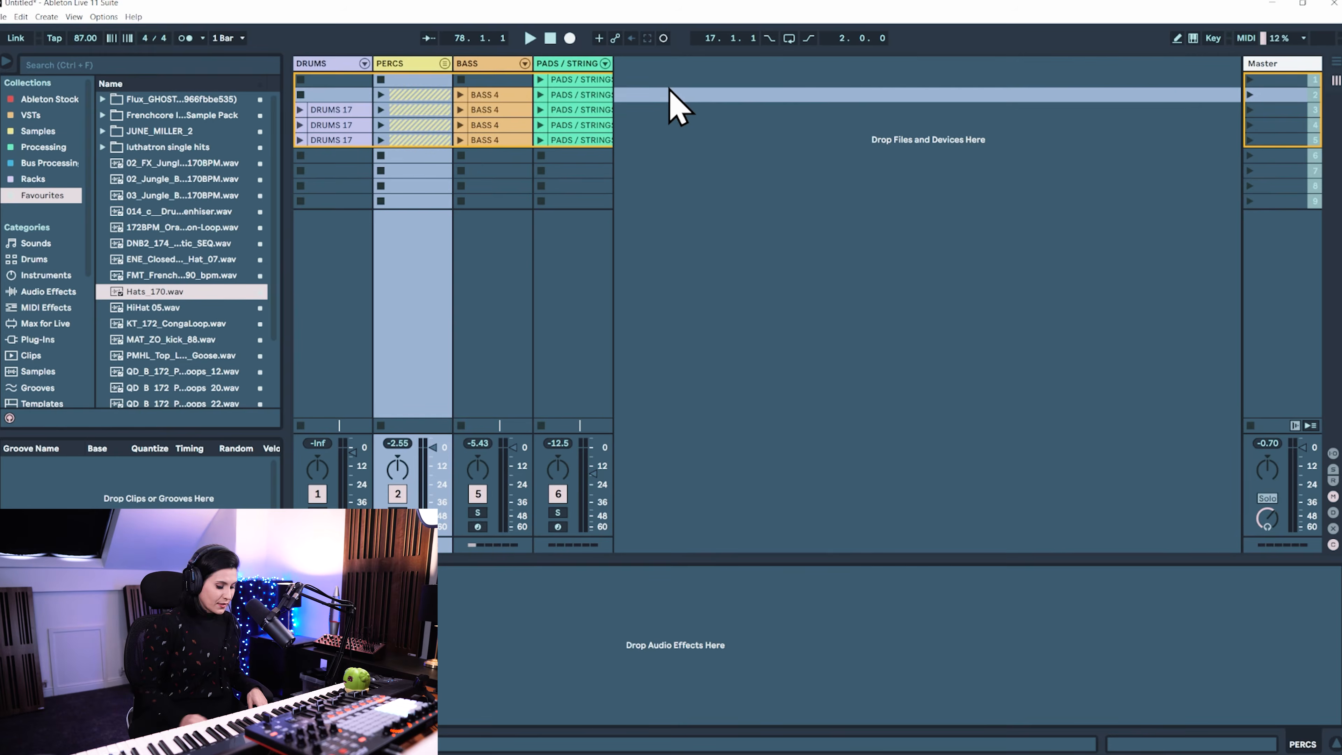
key(ctrl+t)
key(ctrl+t)
key(ctrl+t)
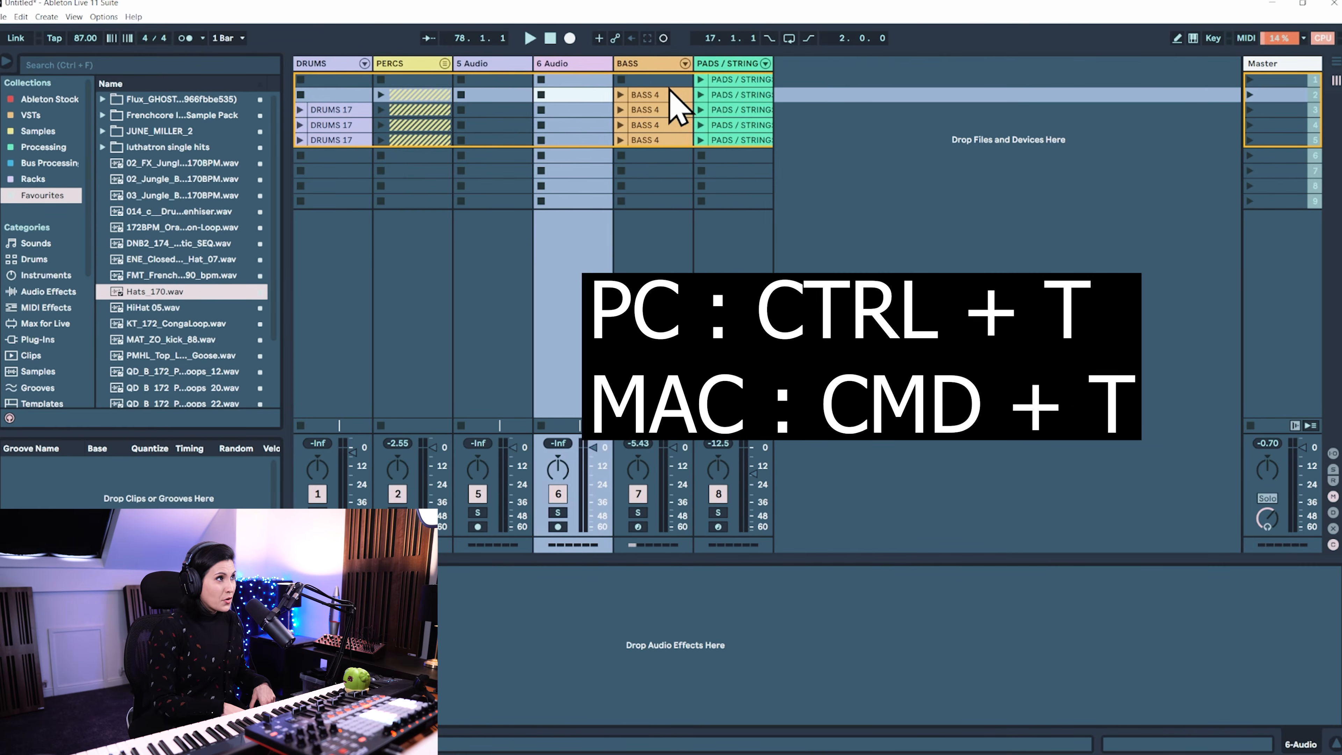
key(ctrl+t)
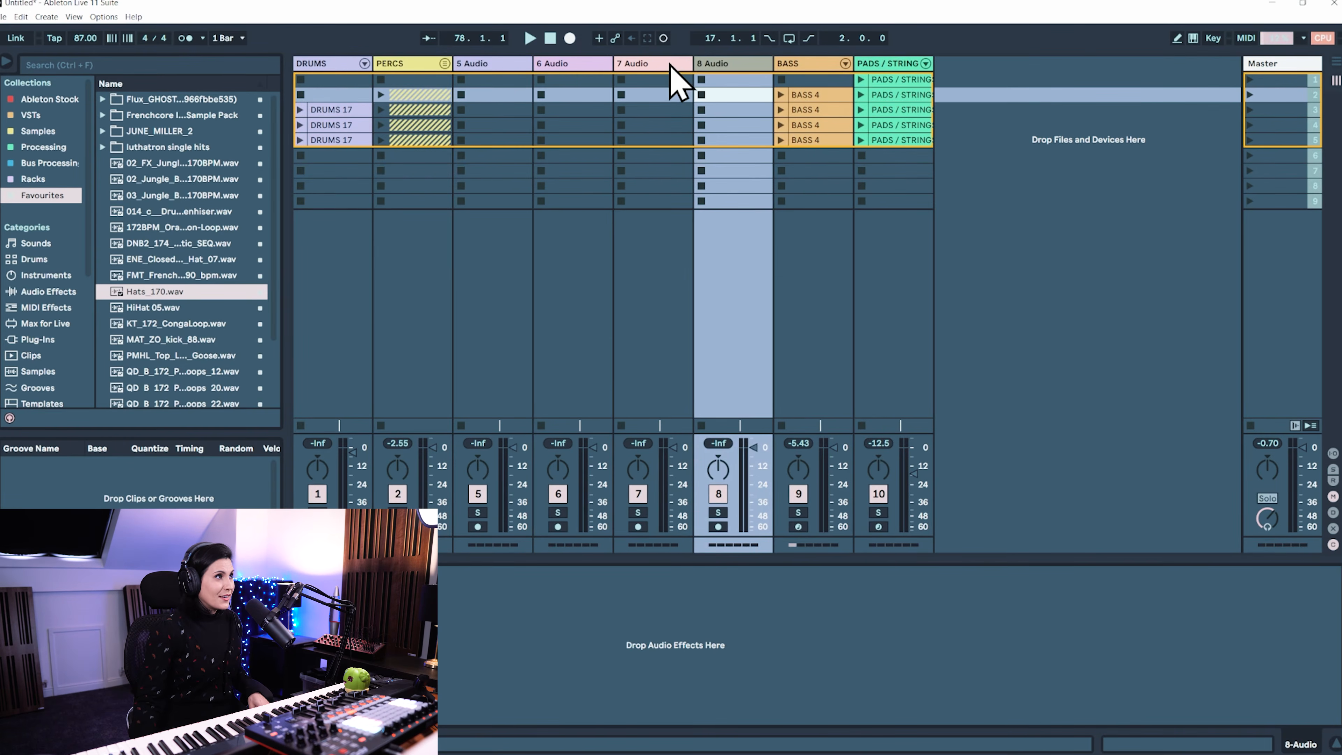
click(497, 66)
drag(735, 63, 1078, 66)
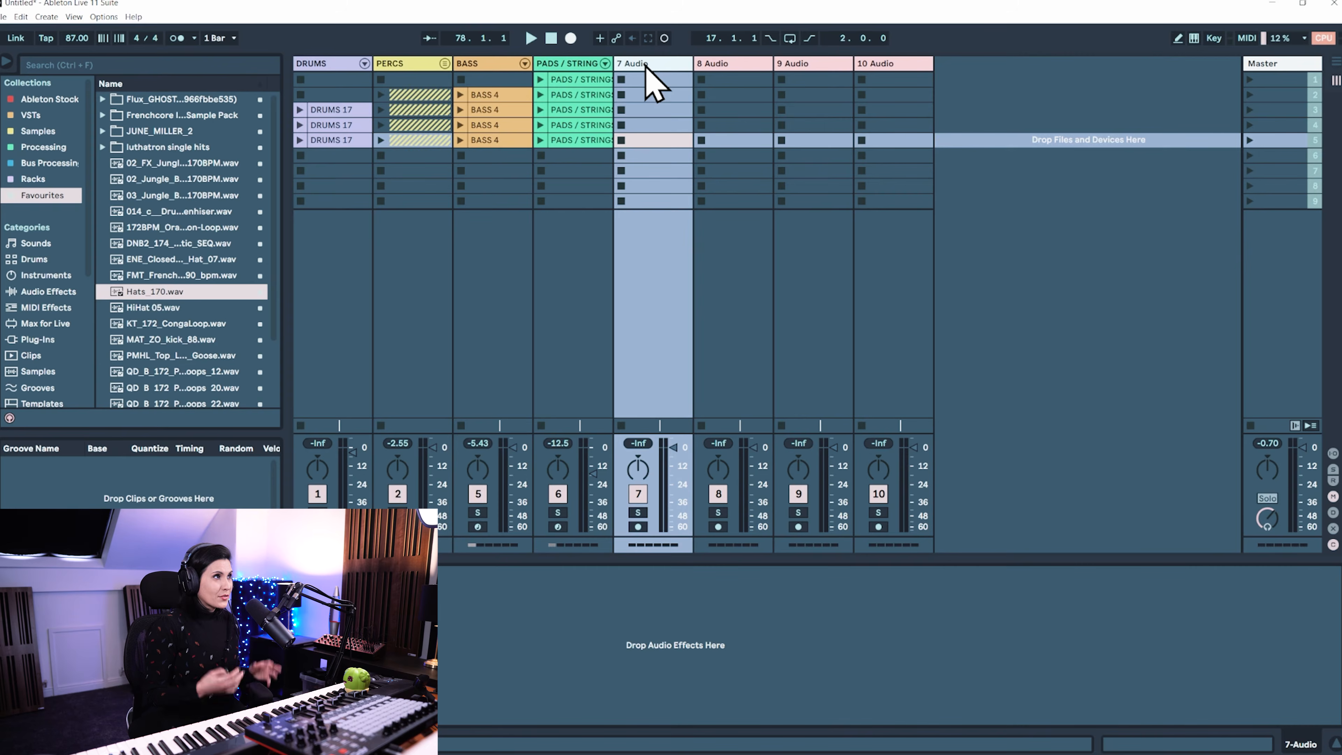
Rename the four new audio tracks DRUMS, PERCS, BASS and PADS/SRINGS
key(ctrl+r)
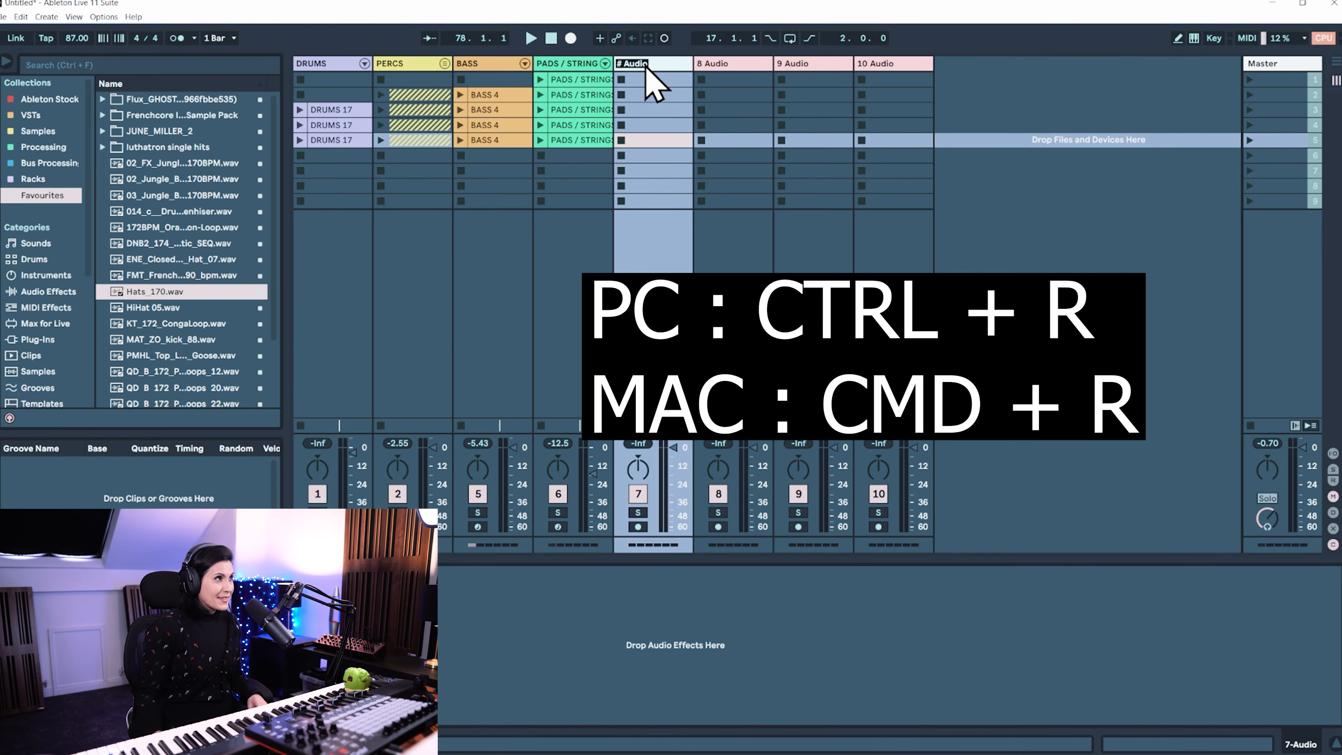
text(dr)
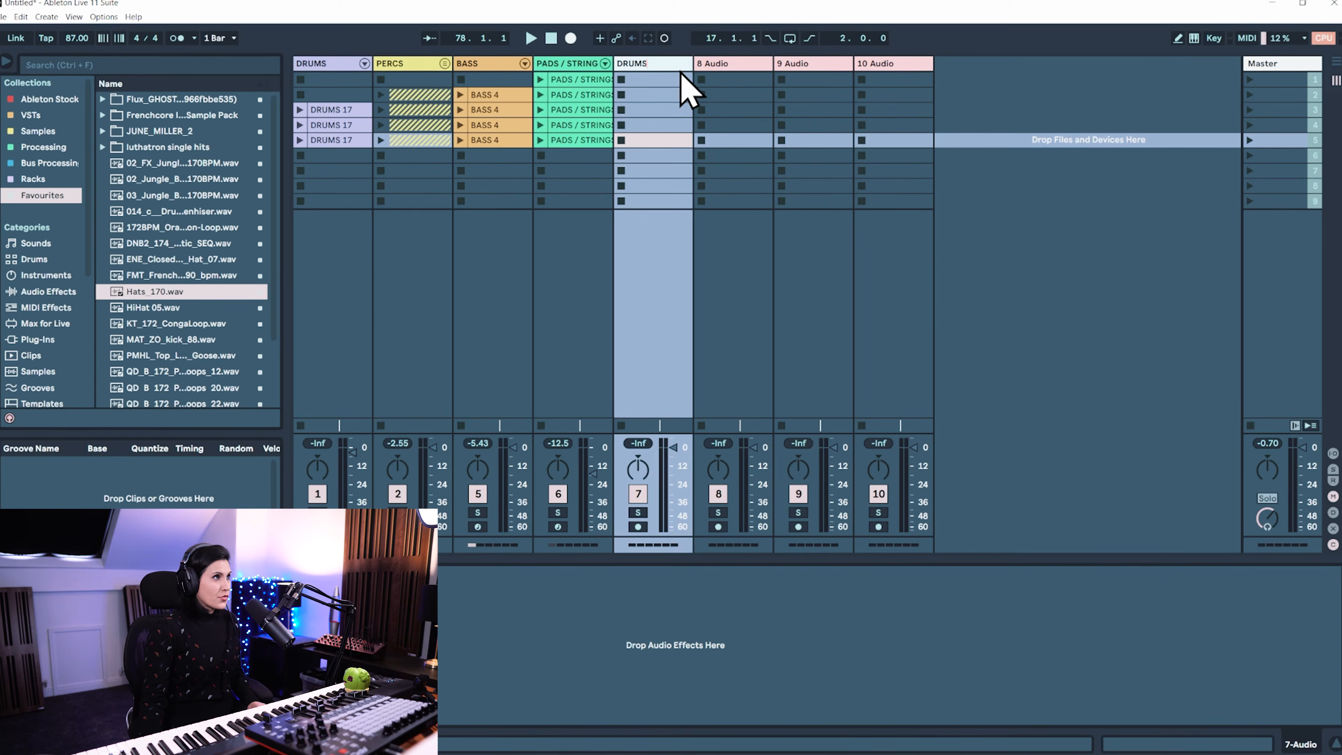
click(717, 64)
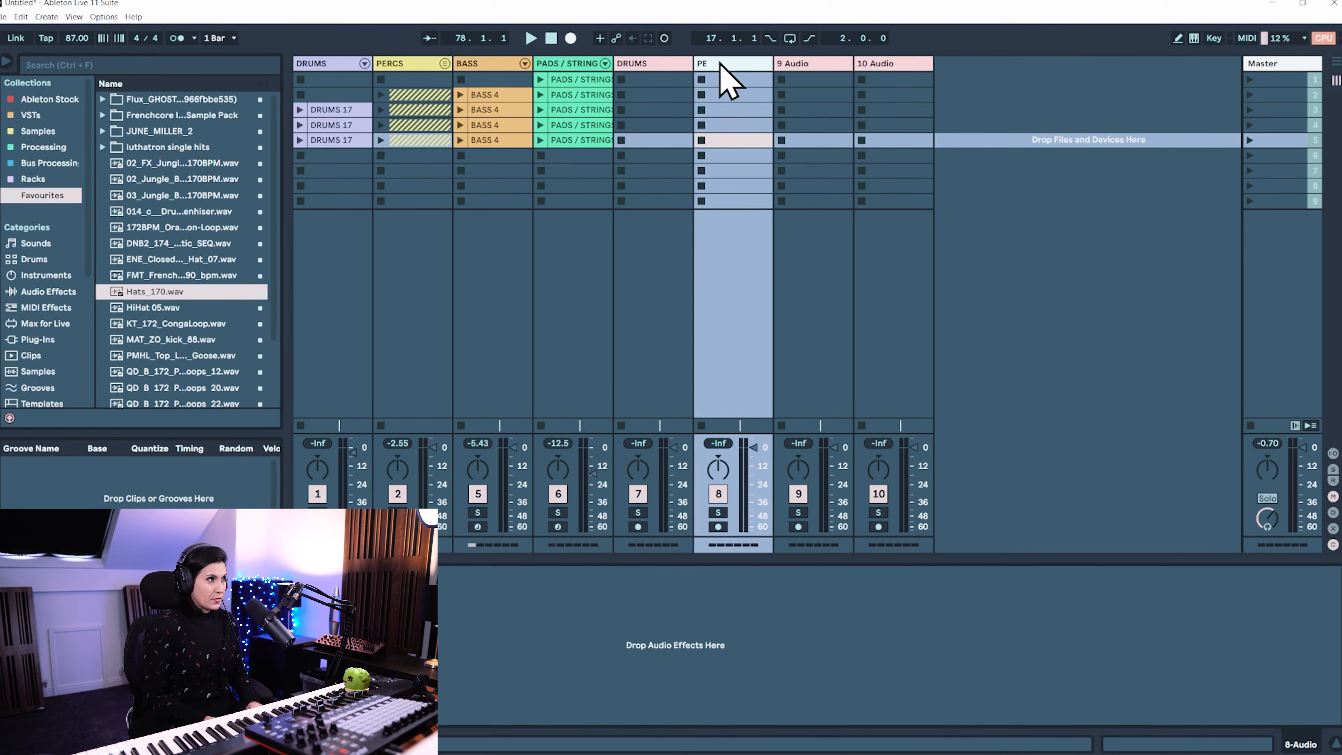
click(822, 64)
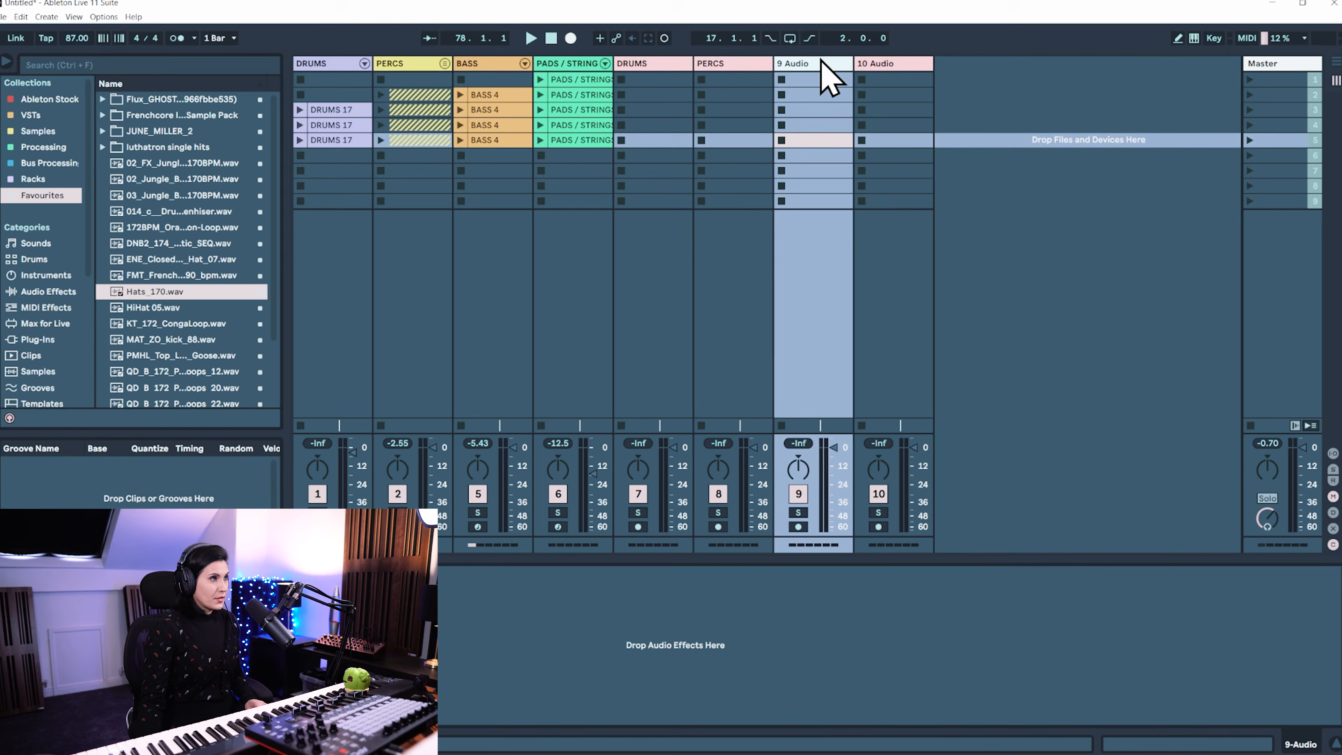
text(BASS)
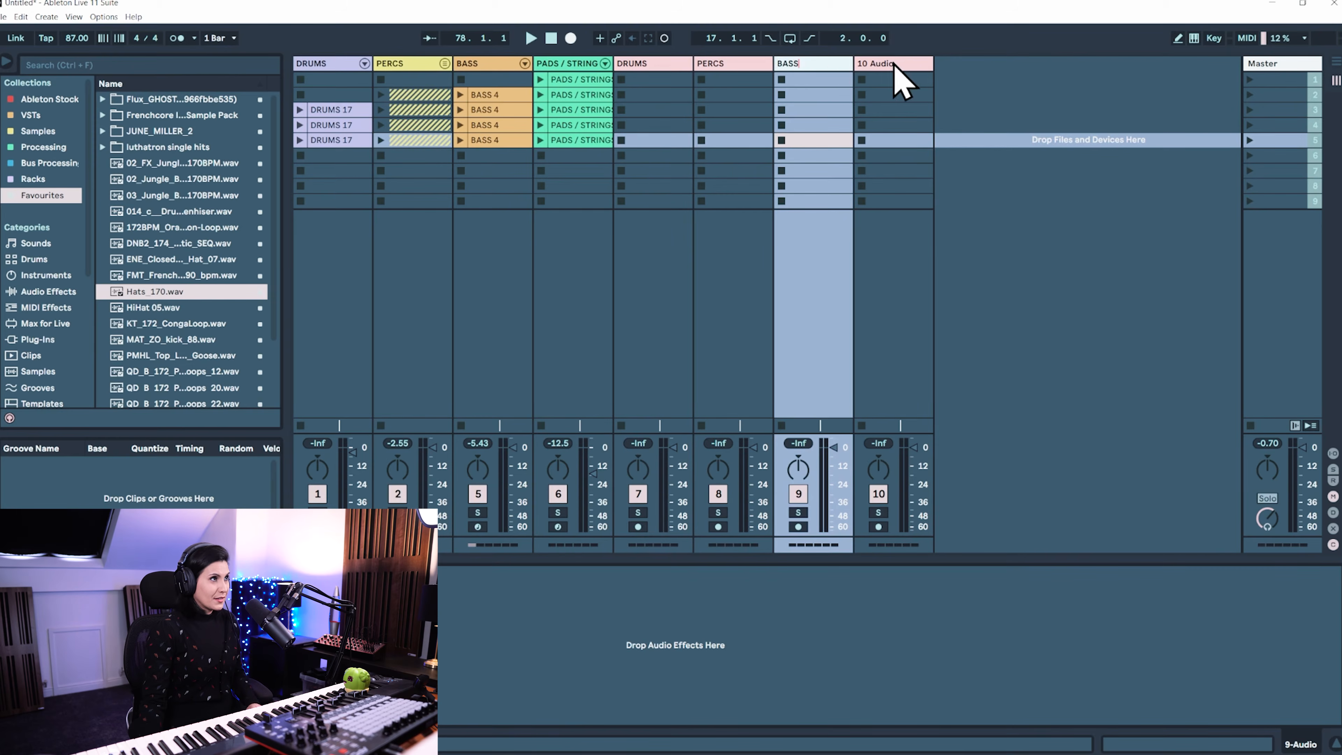
click(899, 65)
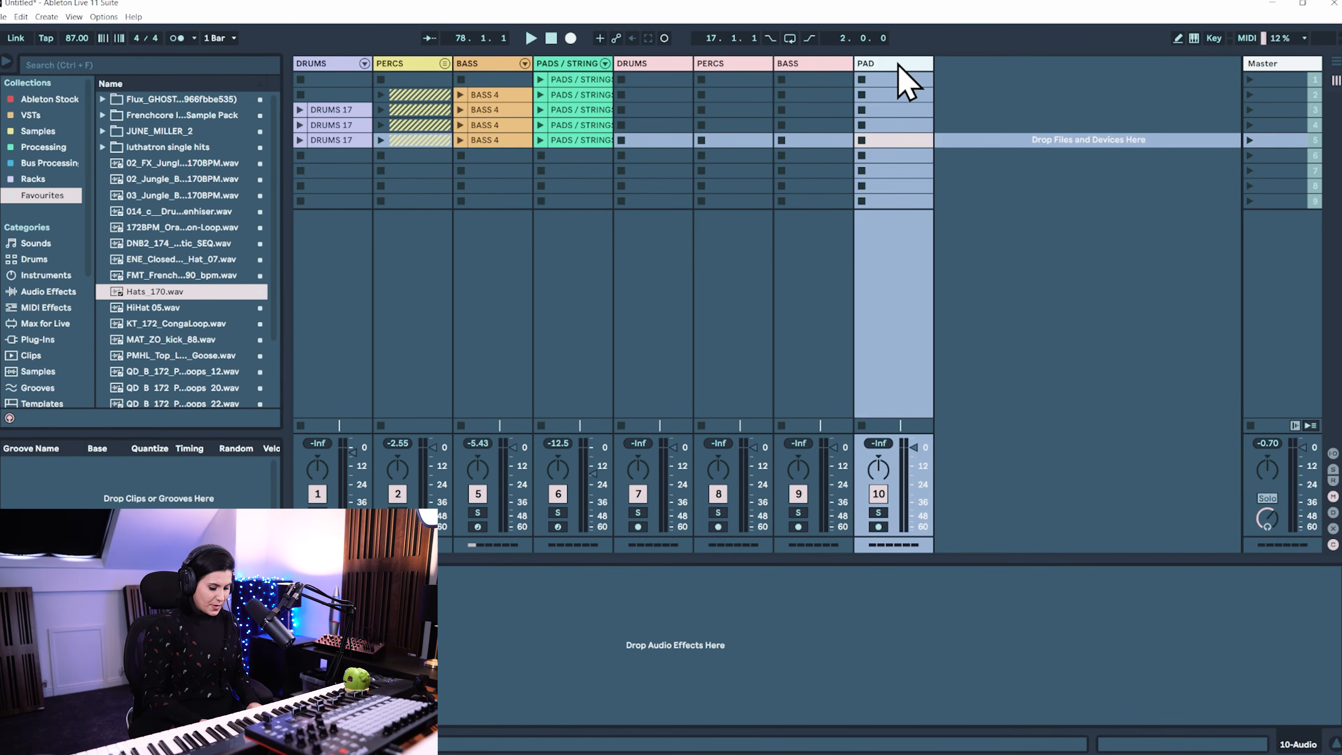
text(PADS/SRINGS)
key(Return)
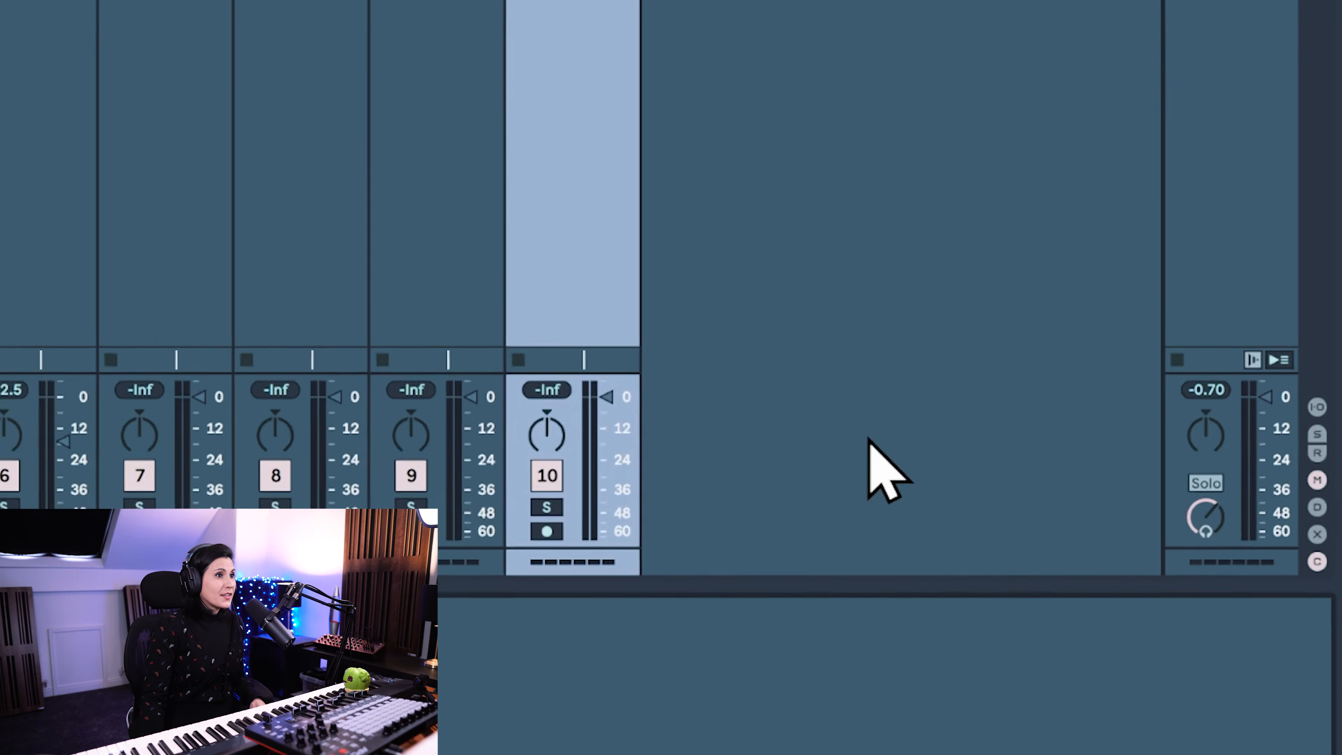
Show the track routing section and send the DRUMS, PERCS, BASS and PADS / STRINGS outputs to their matching new audio tracks
click(1287, 320)
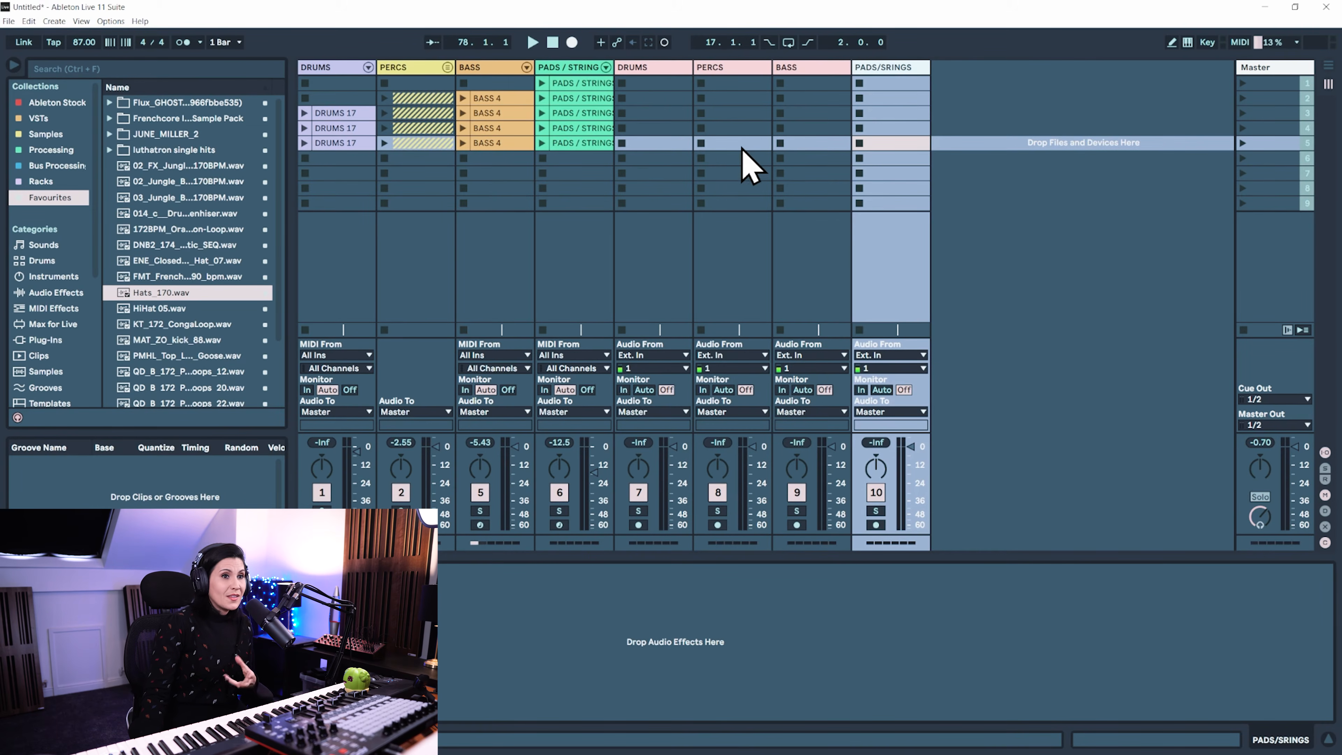
click(359, 411)
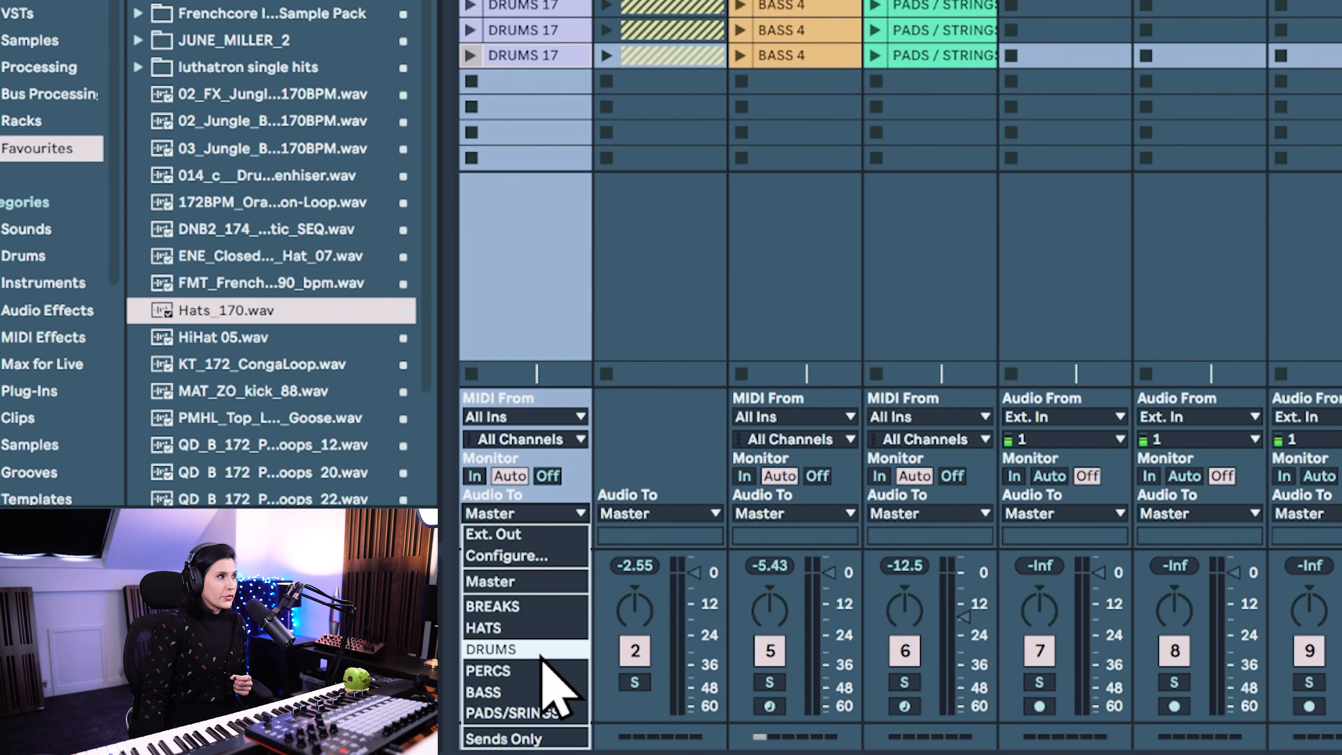
click(541, 656)
click(687, 516)
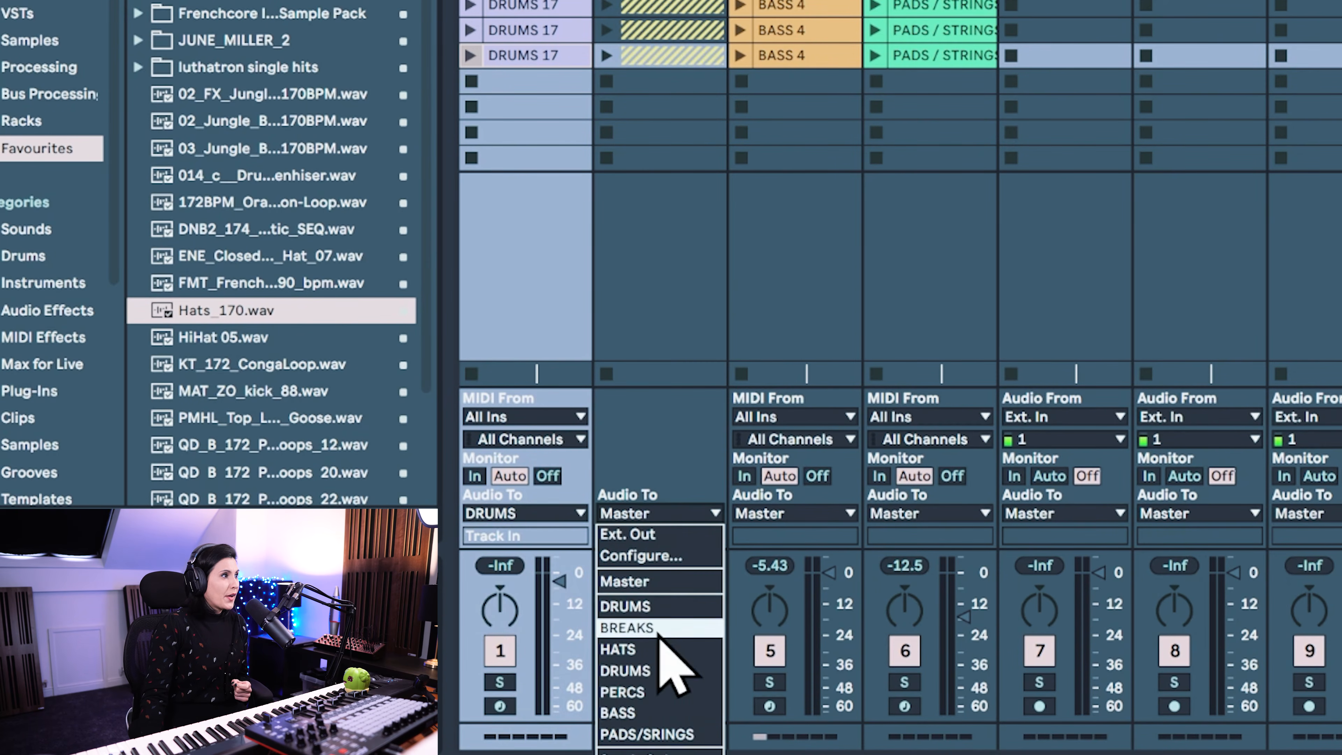
click(667, 691)
click(804, 515)
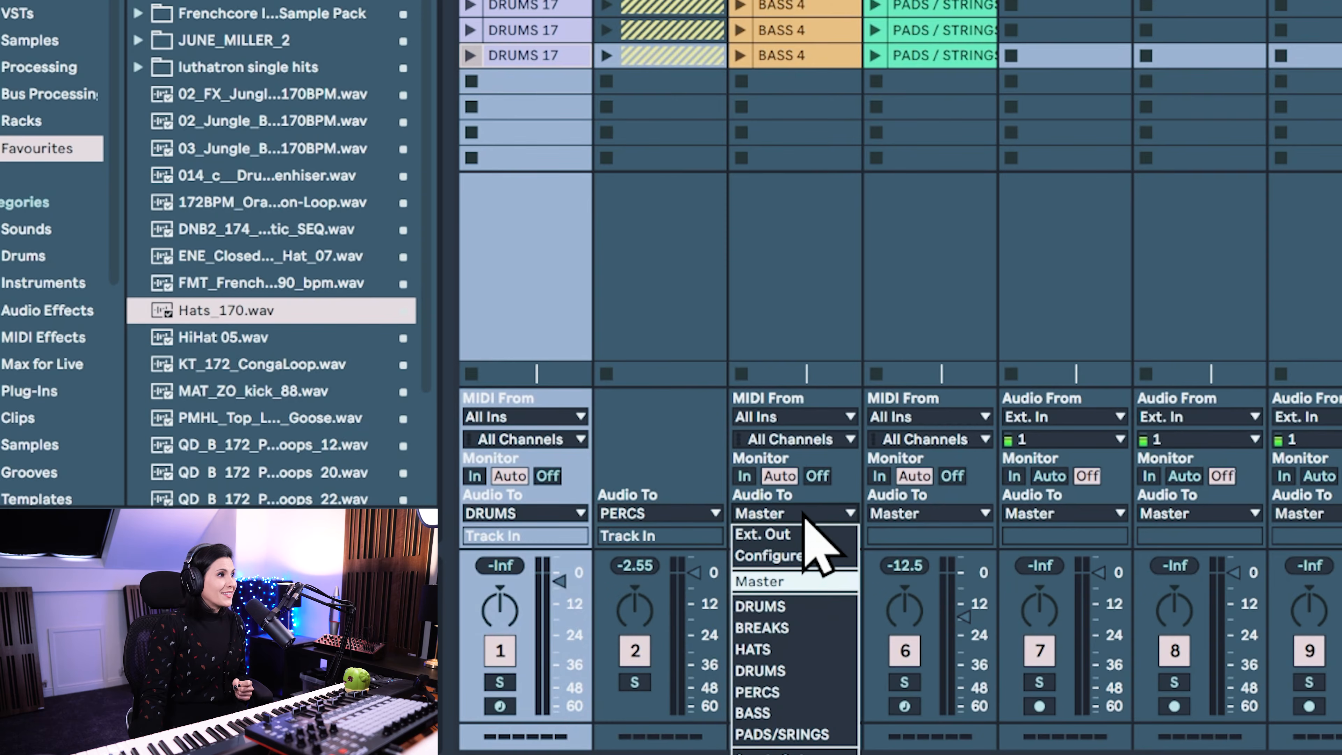
click(803, 713)
click(972, 514)
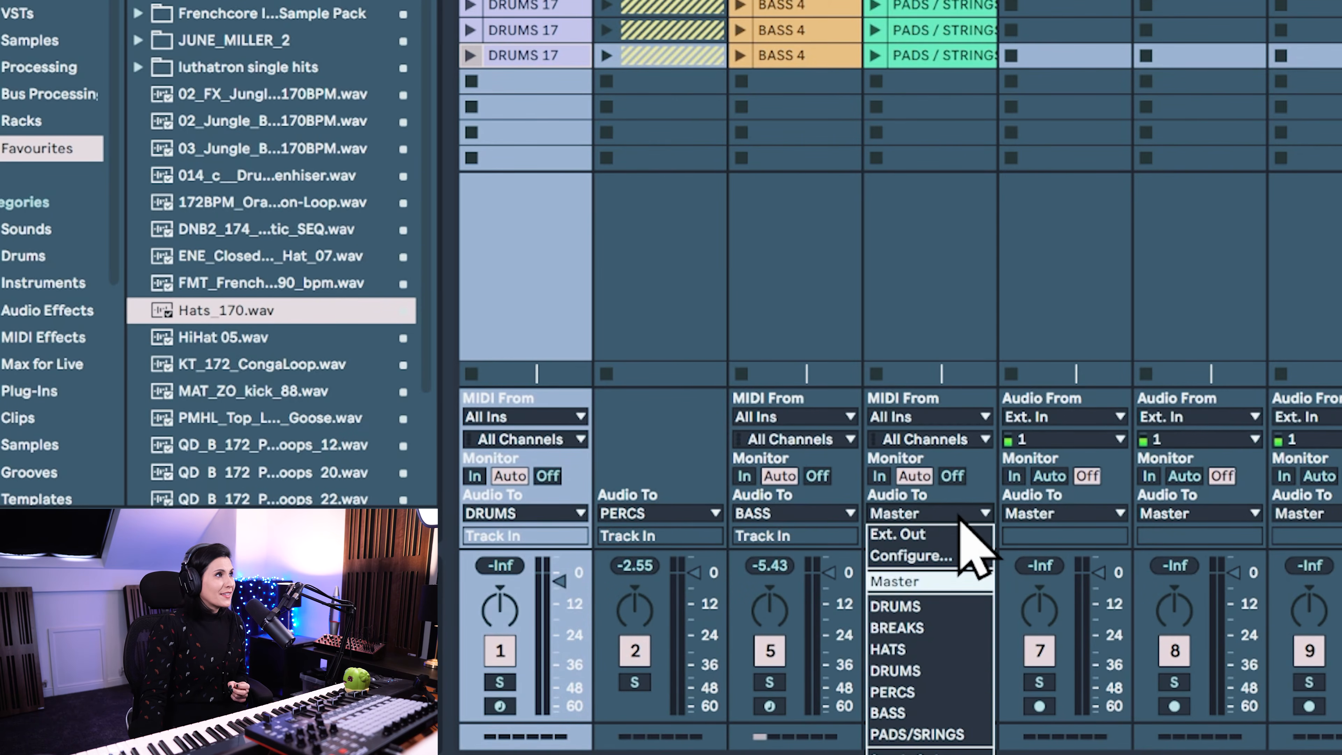
click(964, 737)
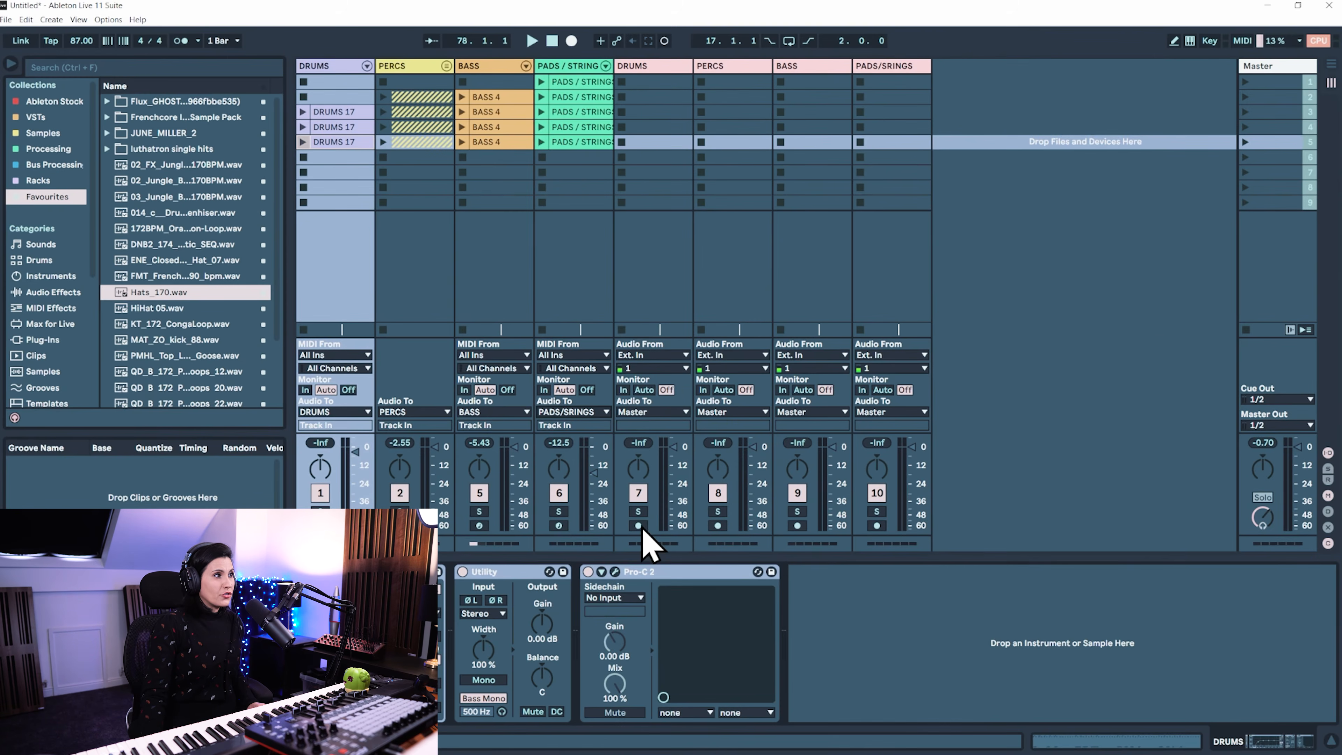
Arm the new DRUMS, PERCS, BASS and PADS/SRINGS audio tracks for recording
click(638, 526)
click(718, 526)
click(797, 526)
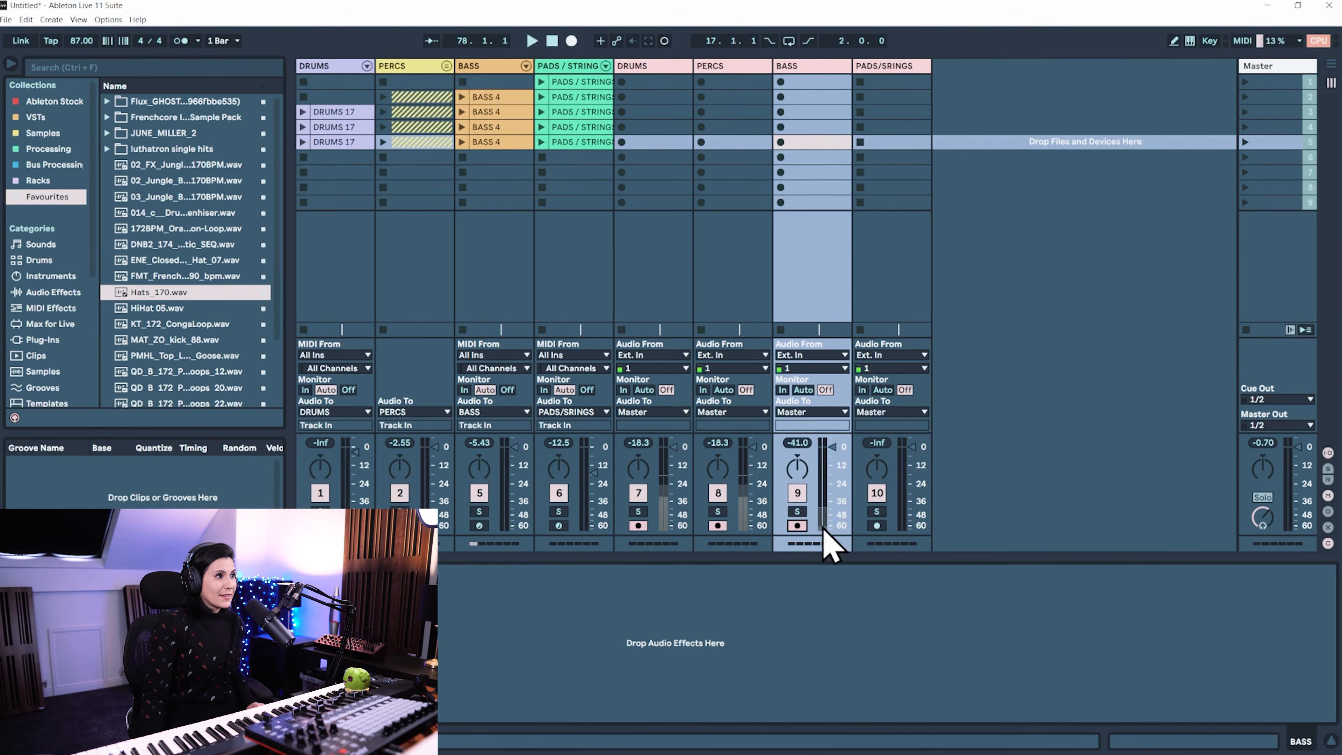
click(876, 526)
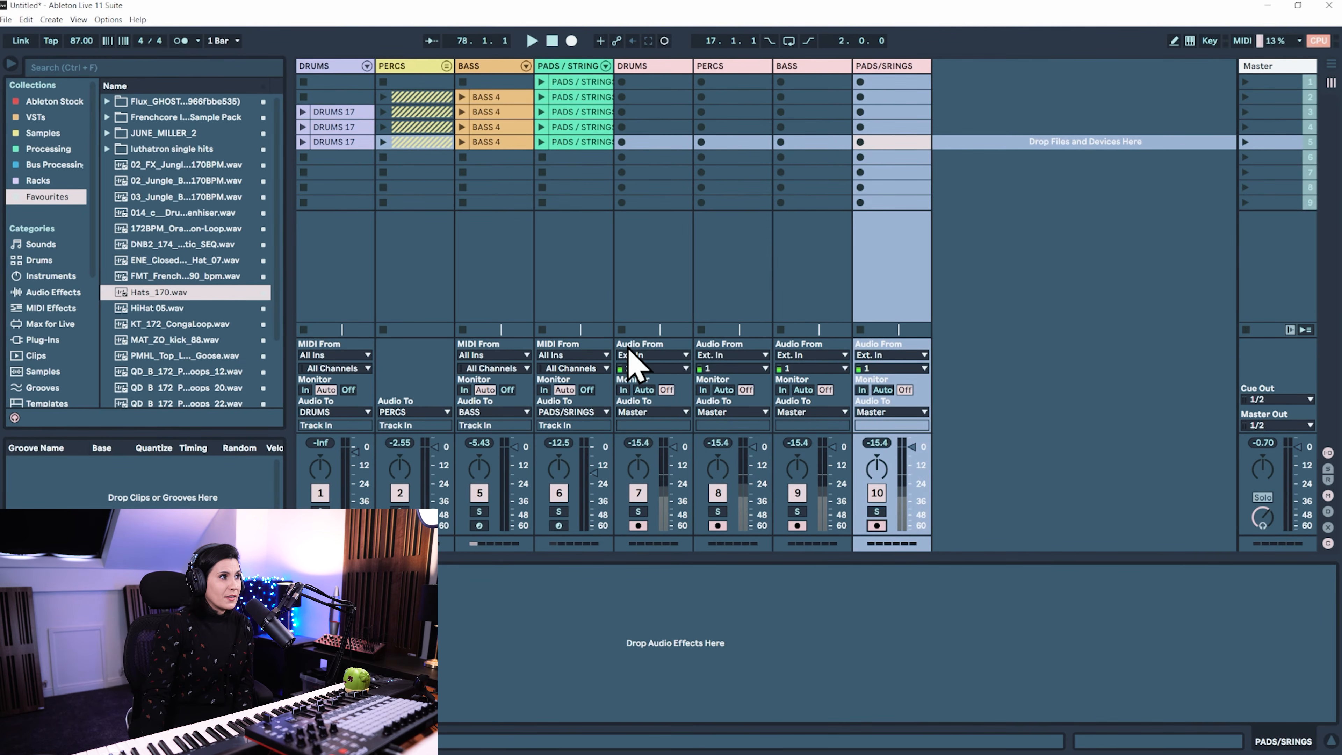
Set the audio input of the new DRUMS, PERCS, BASS and PADS/SRINGS tracks to No Input
click(661, 369)
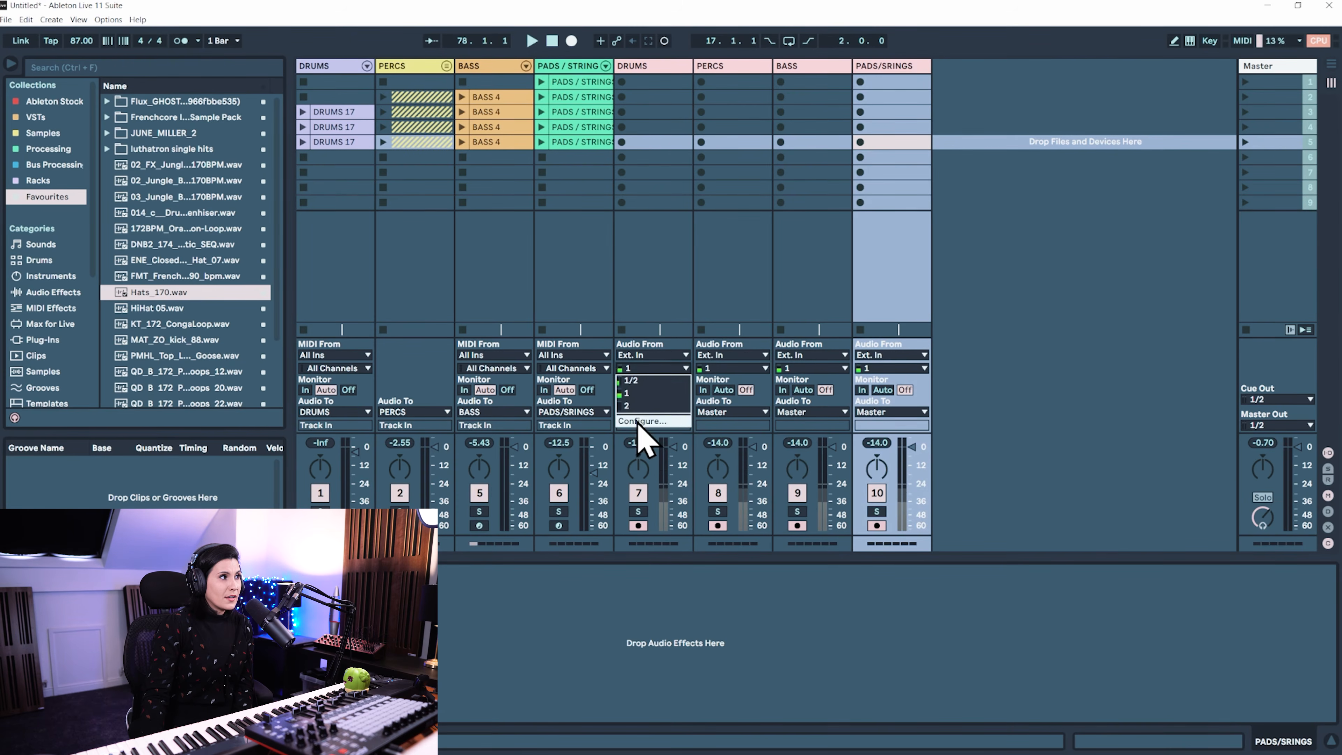
click(787, 374)
click(682, 356)
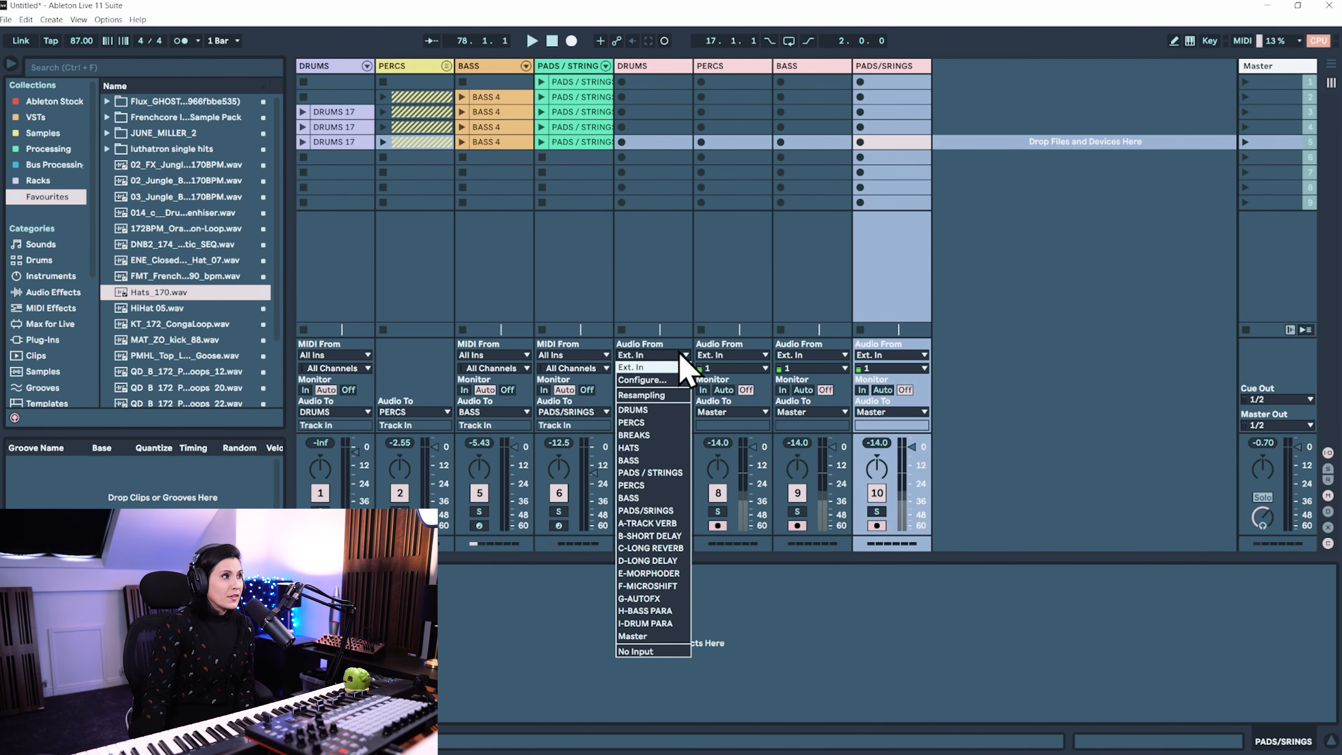
click(645, 651)
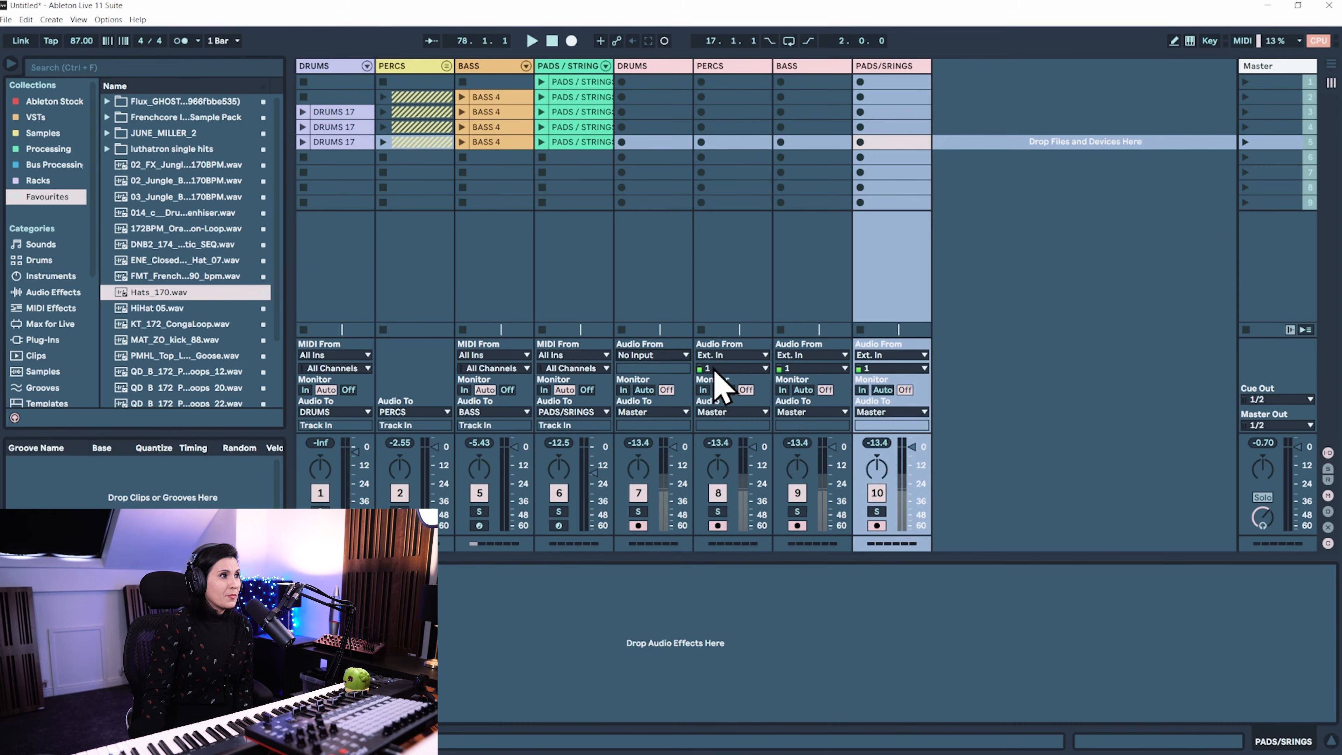
click(729, 354)
click(734, 652)
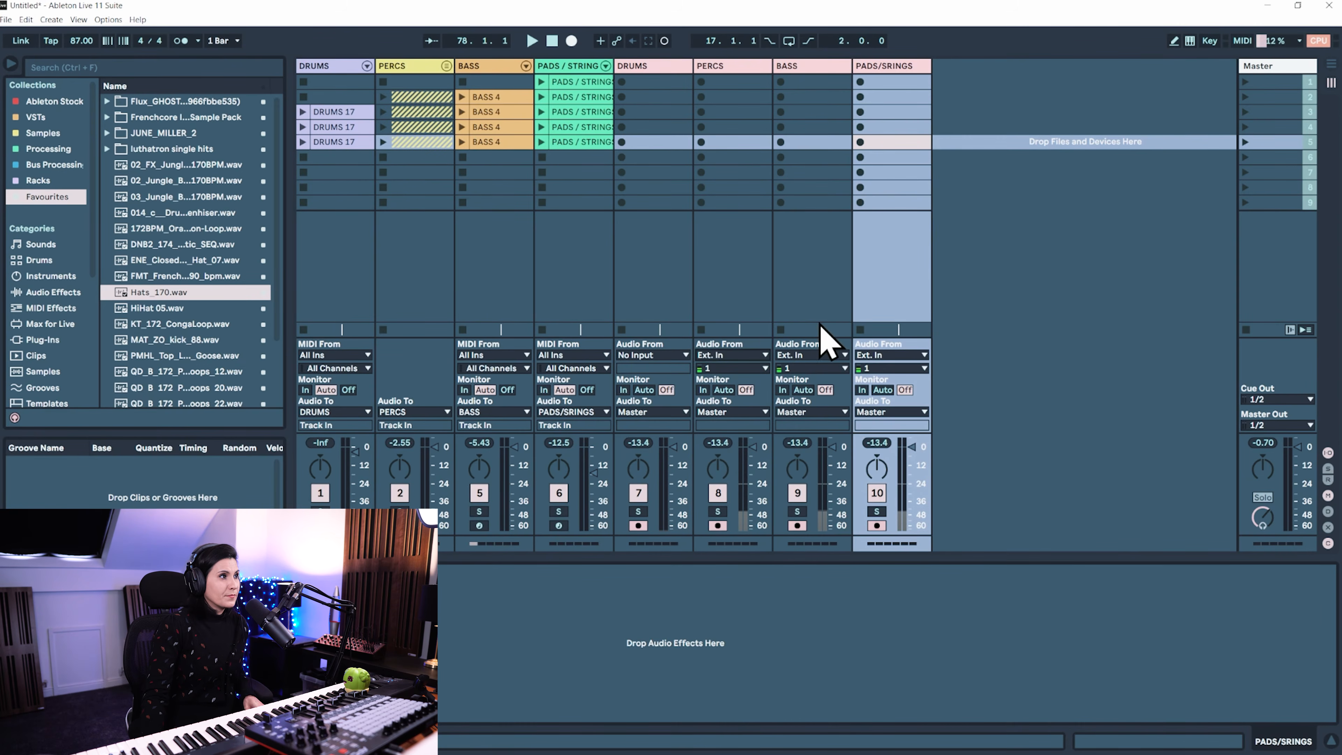
click(825, 355)
click(836, 652)
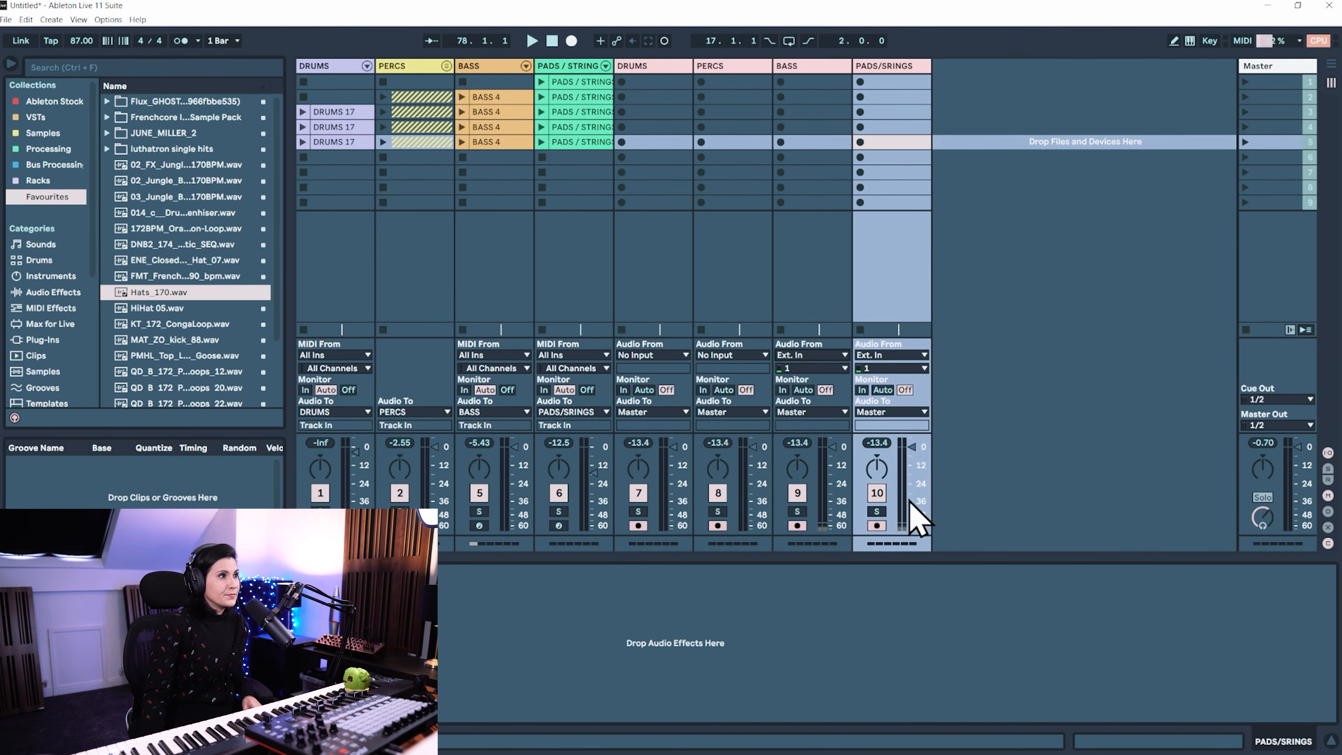
click(898, 356)
click(893, 651)
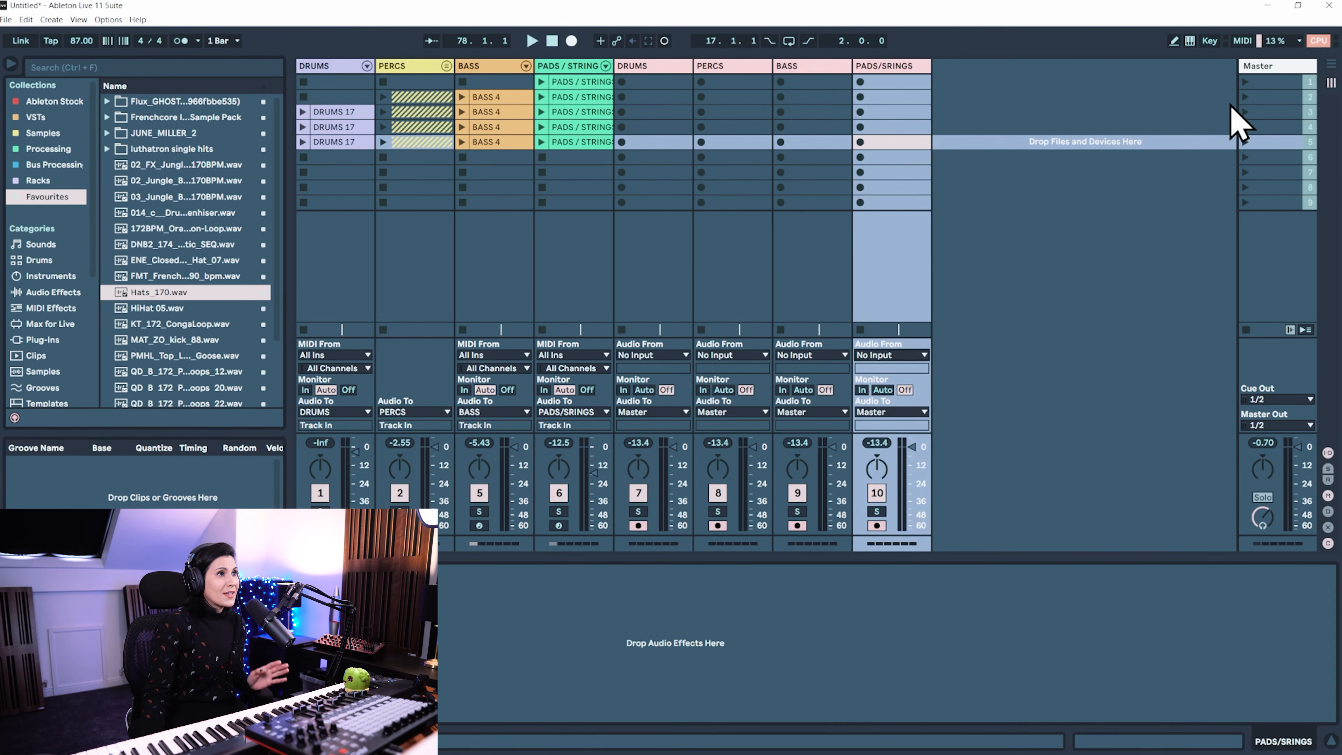
Play scene 2 to check the routed signals, and set monitoring of the four new audio tracks to In
click(1245, 96)
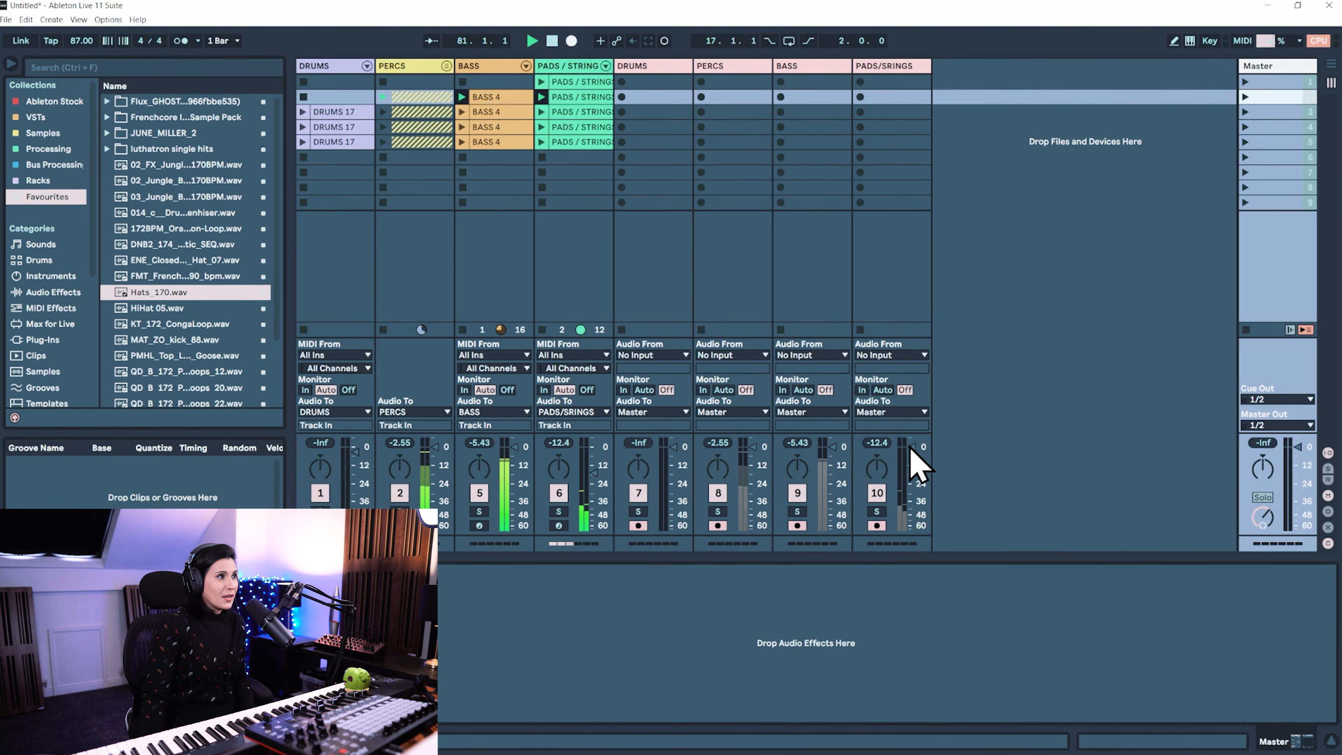
click(658, 248)
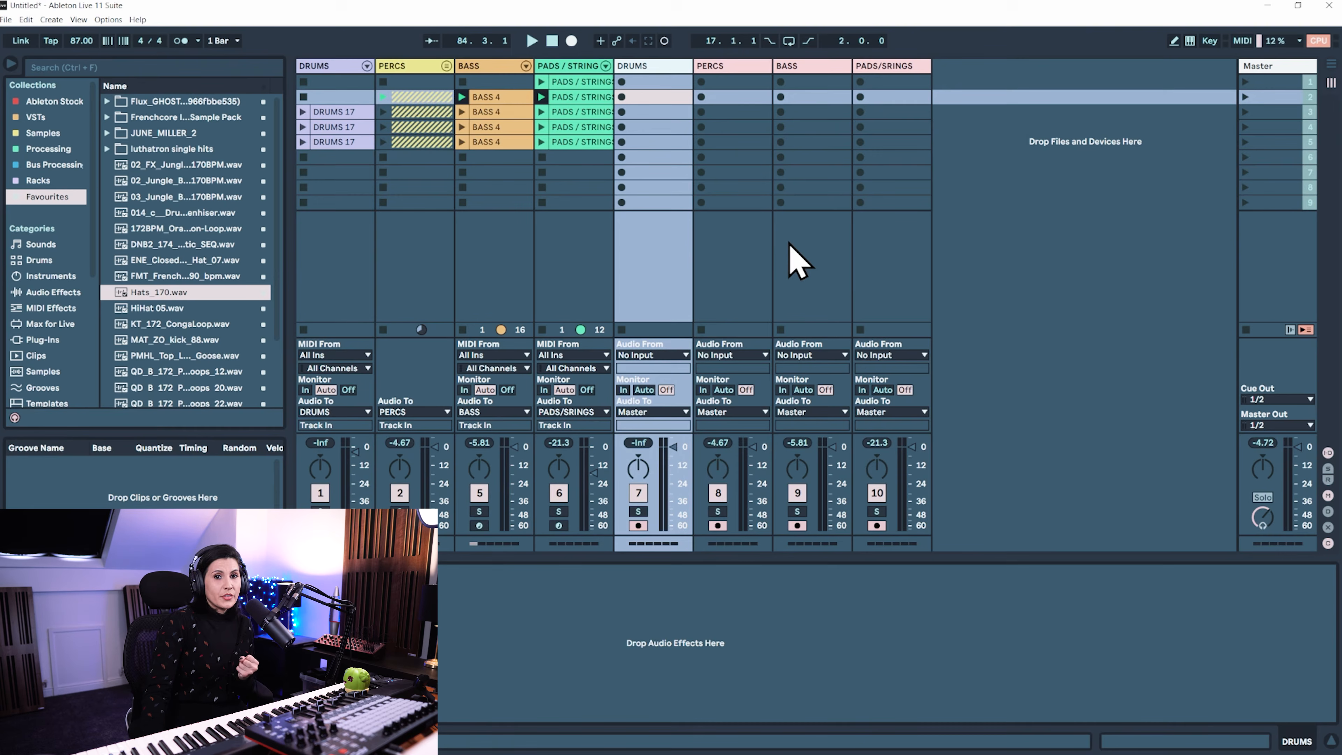
click(623, 390)
click(703, 390)
click(783, 390)
click(862, 390)
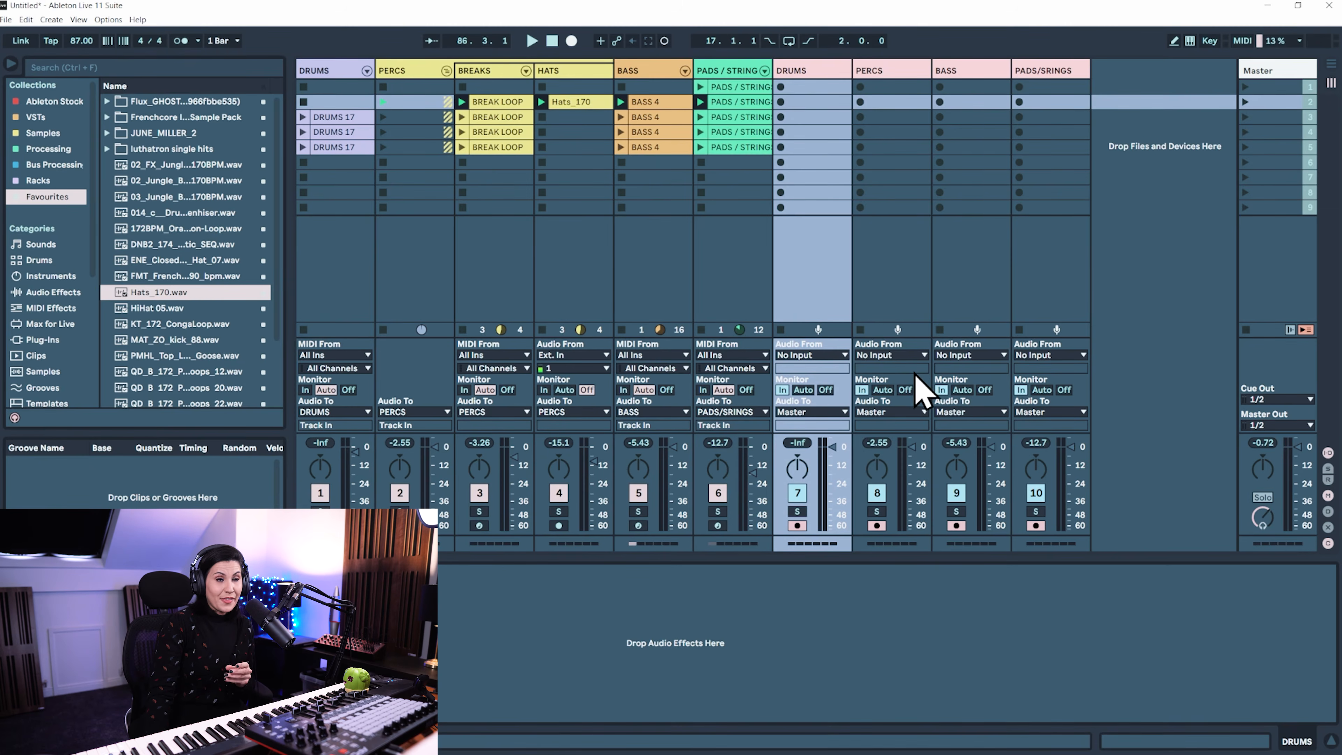
Fold the PERCS group and launch scene 2 to record it into the arrangement, checking the clips being captured
click(447, 70)
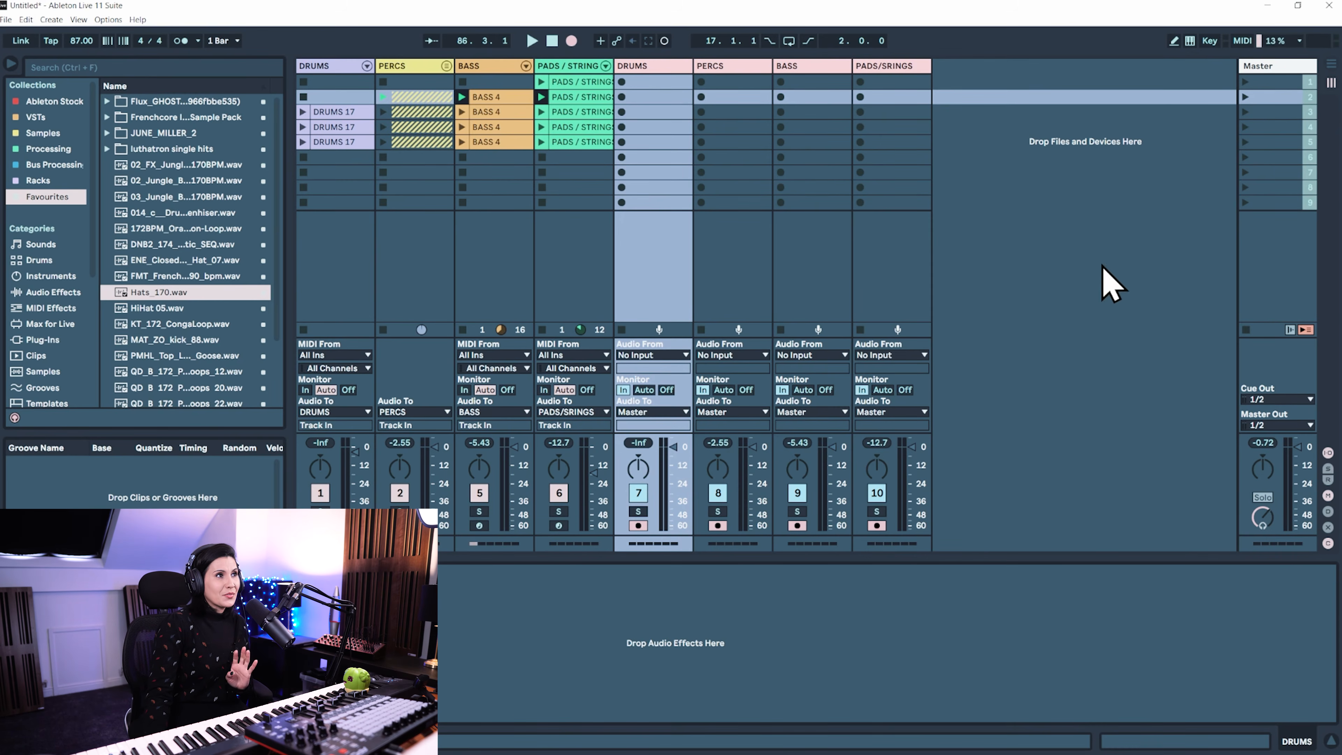
click(1247, 100)
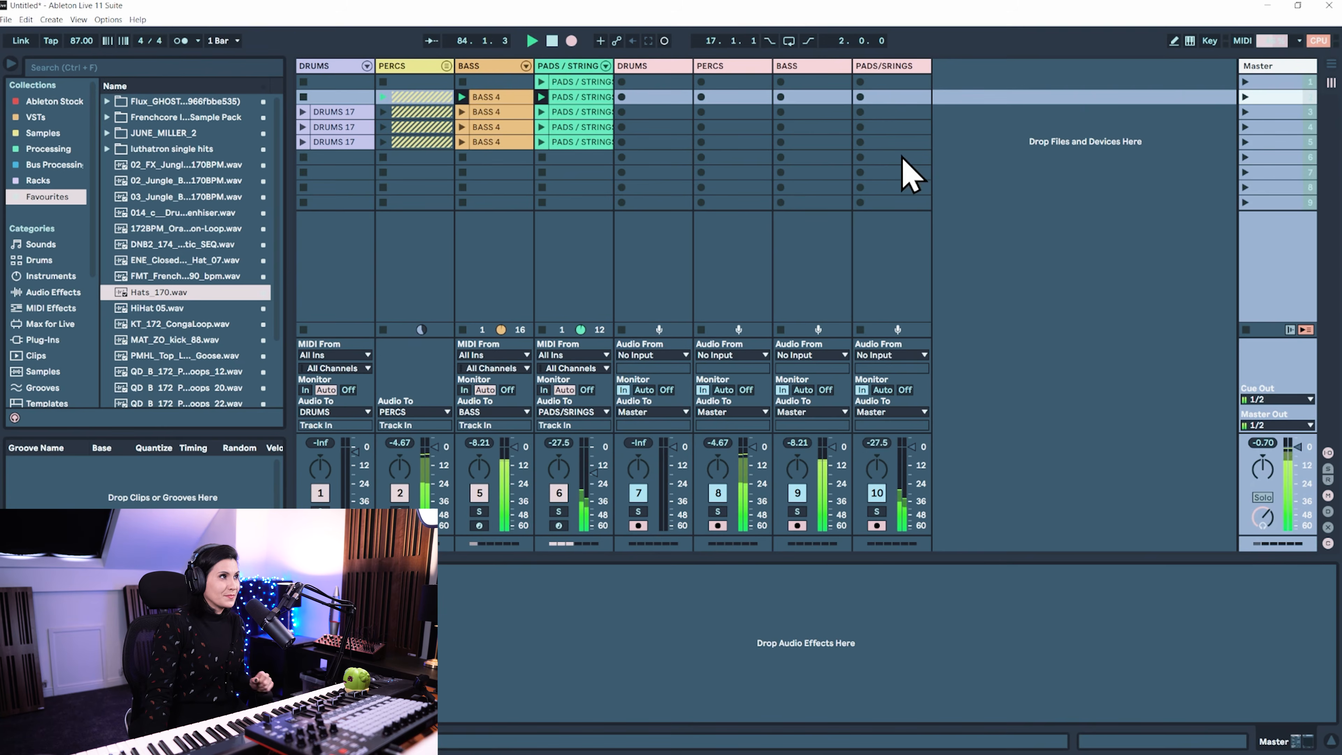
key(Tab)
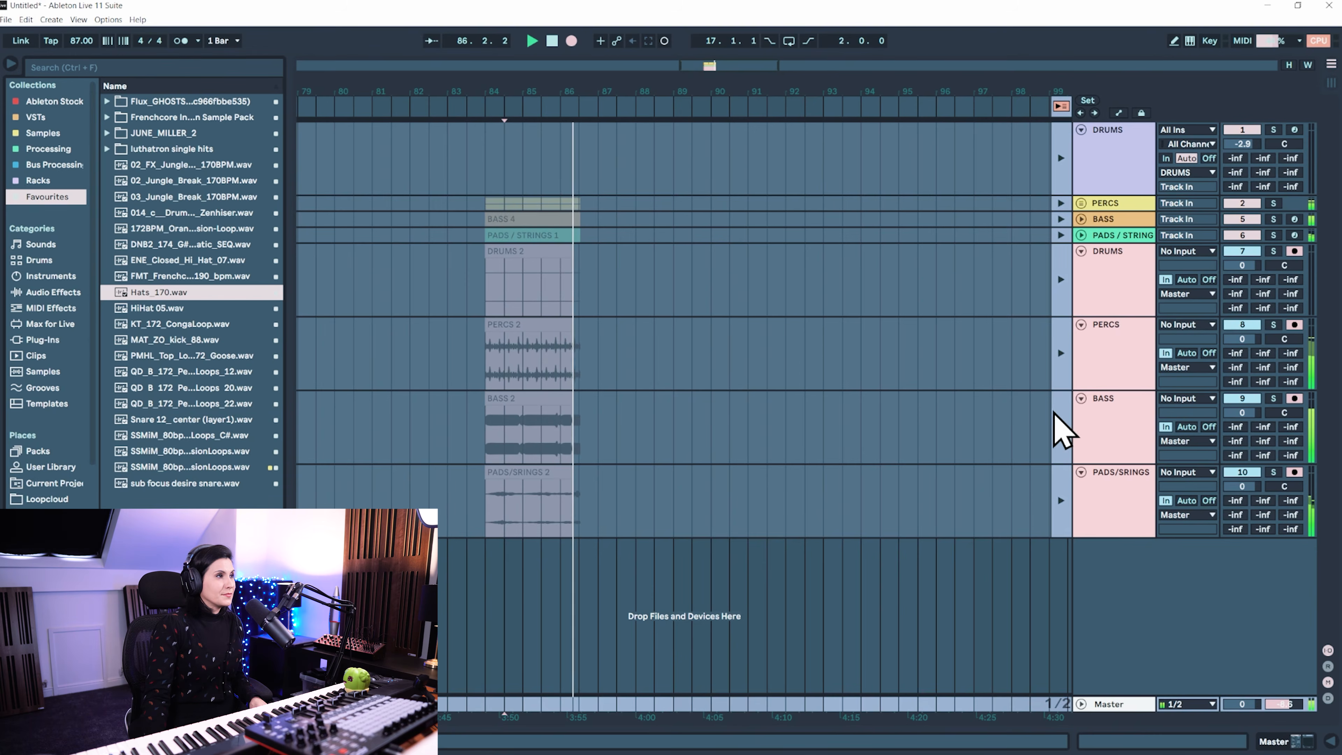
key(Tab)
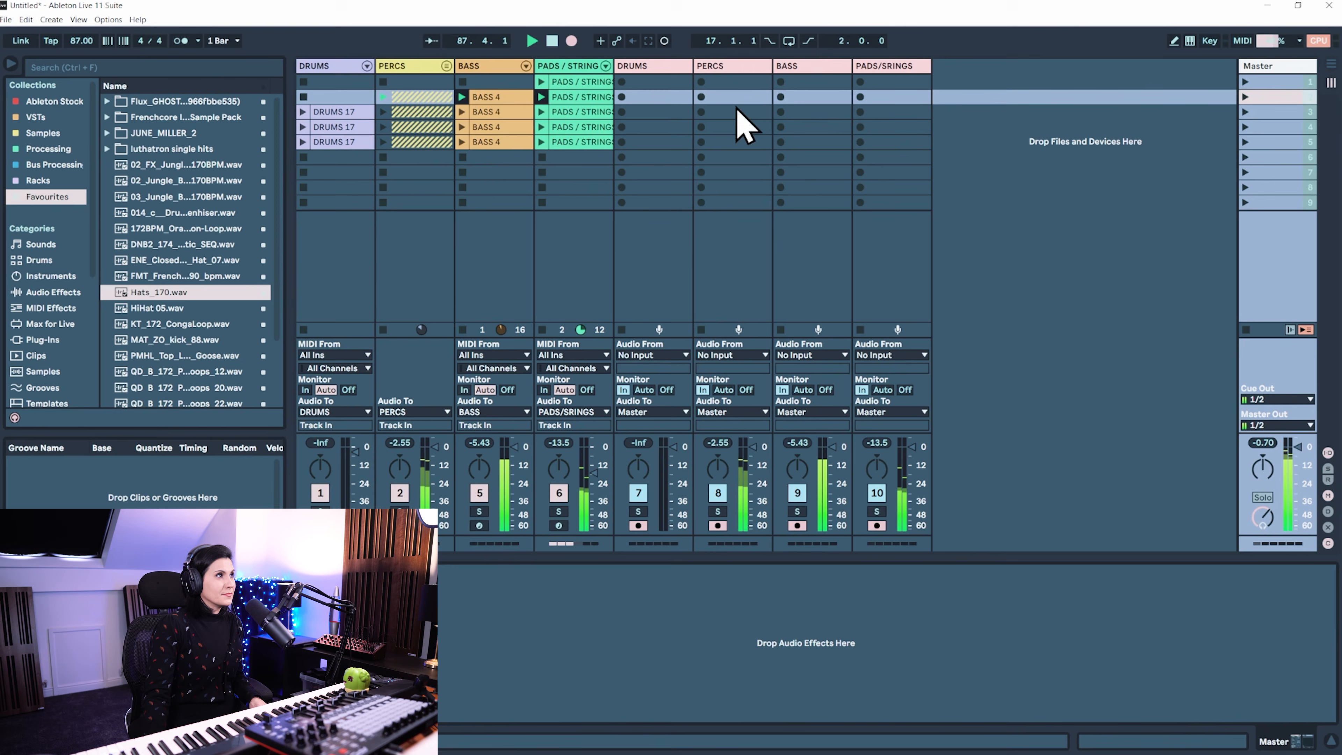
While recording, stop the BASS clip, launch the third-scene PERCS clips and bring the bass back with its third-scene clip
click(464, 330)
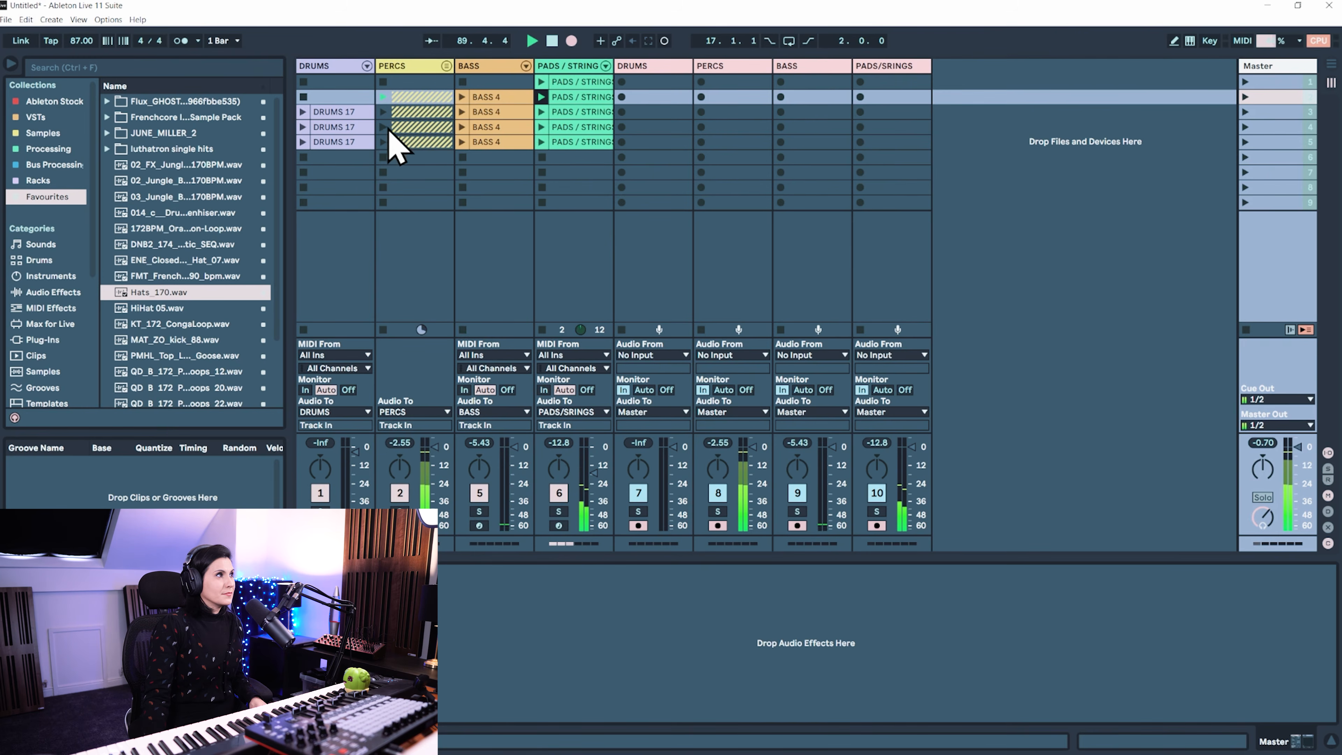
click(383, 112)
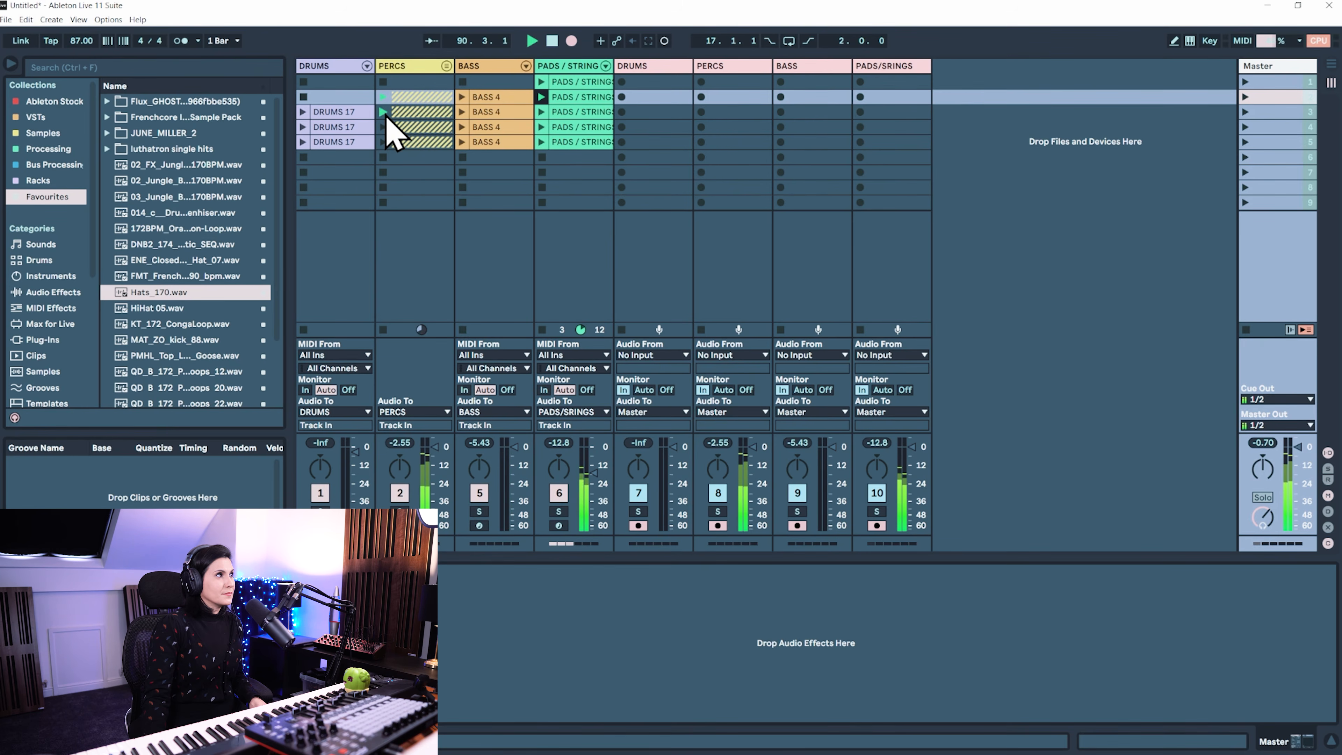
click(462, 112)
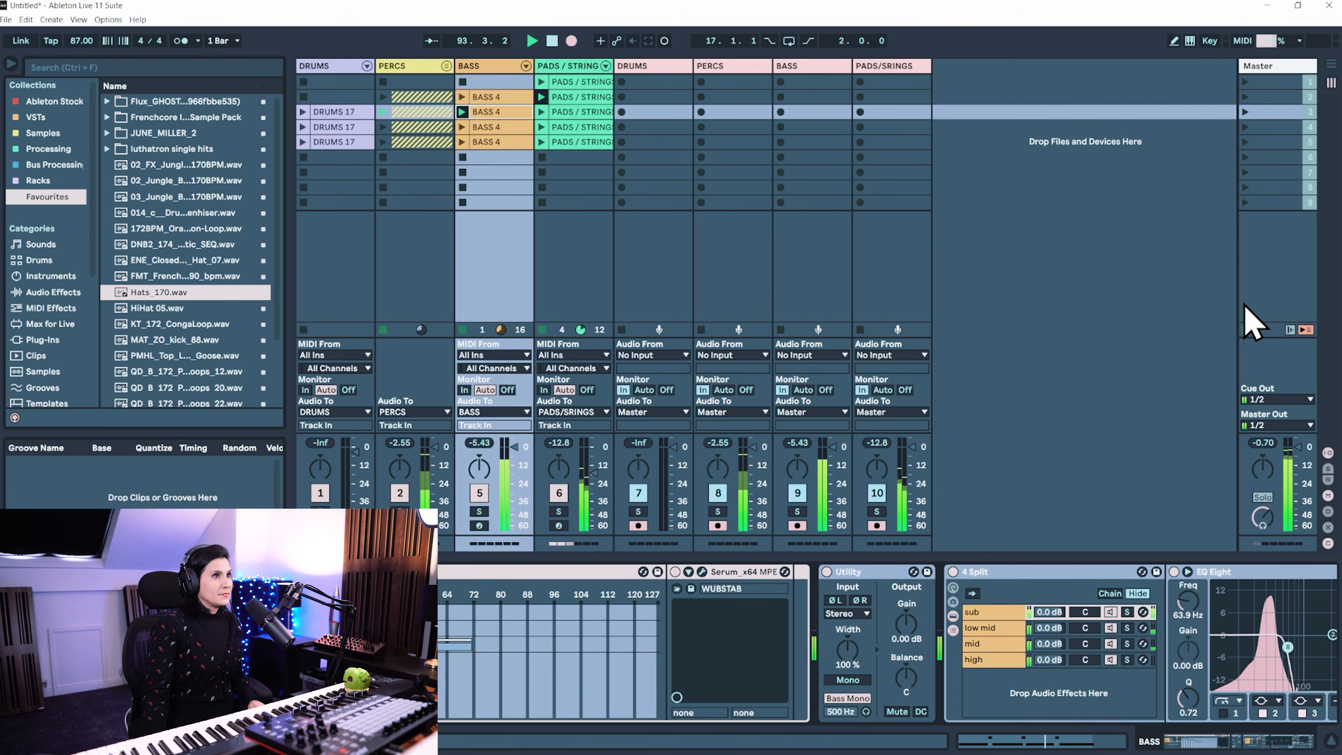
Show the Arrangement View, end the recording and return all tracks to arrangement playback
click(1331, 82)
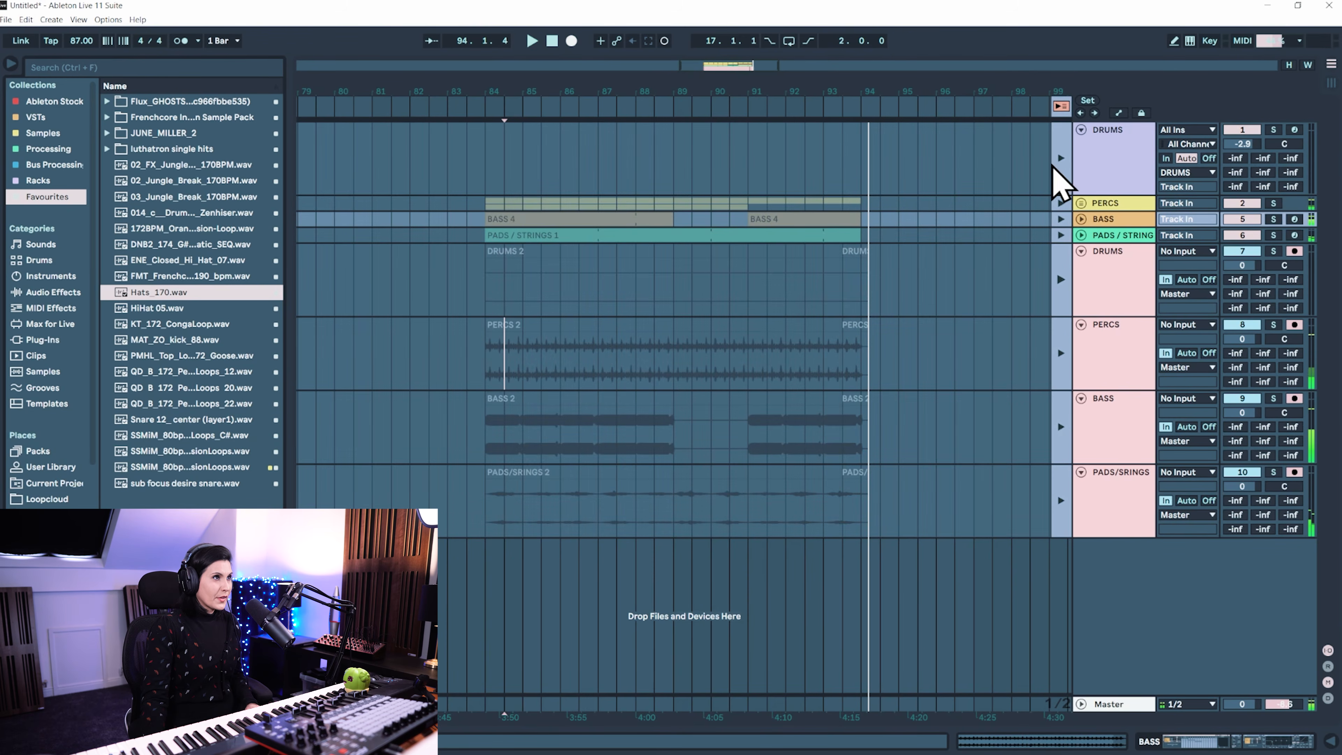
click(1061, 108)
click(644, 248)
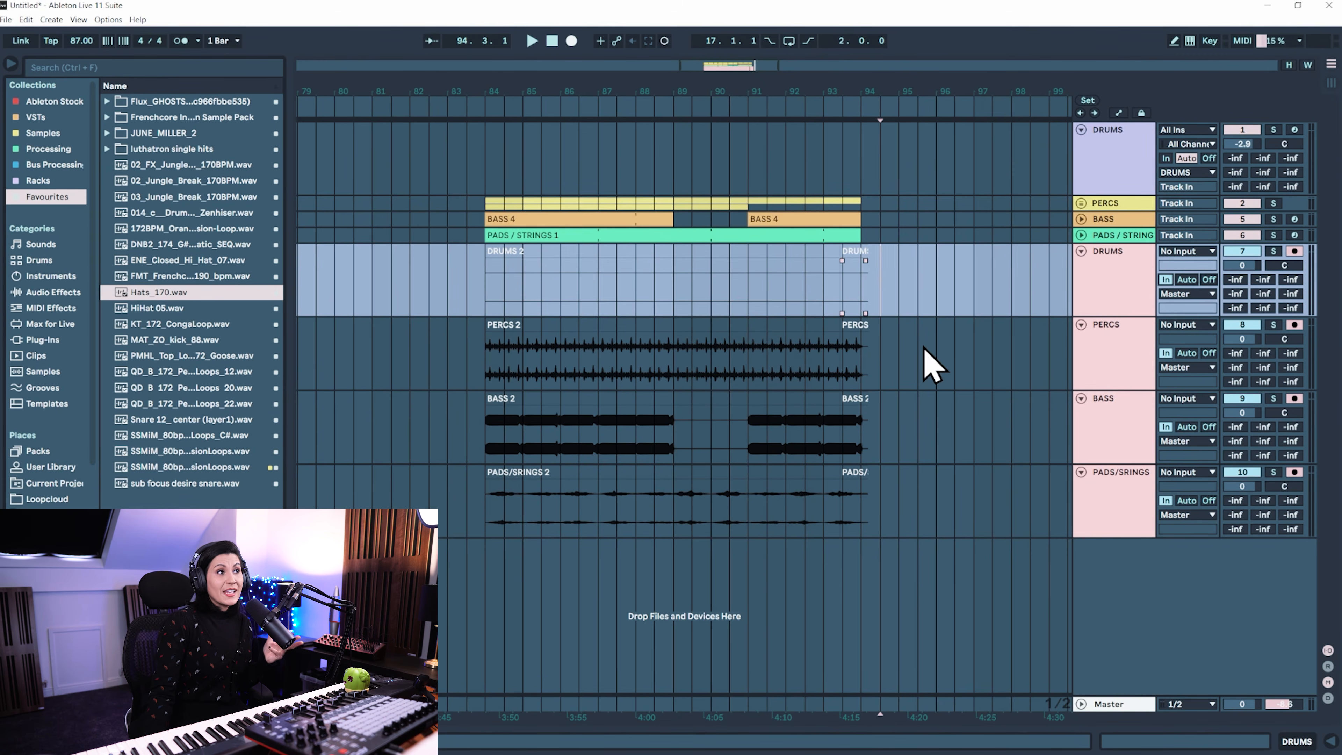
Set monitoring of the recorded DRUMS, PERCS, BASS and PADS/SRINGS audio tracks to Auto
click(1191, 287)
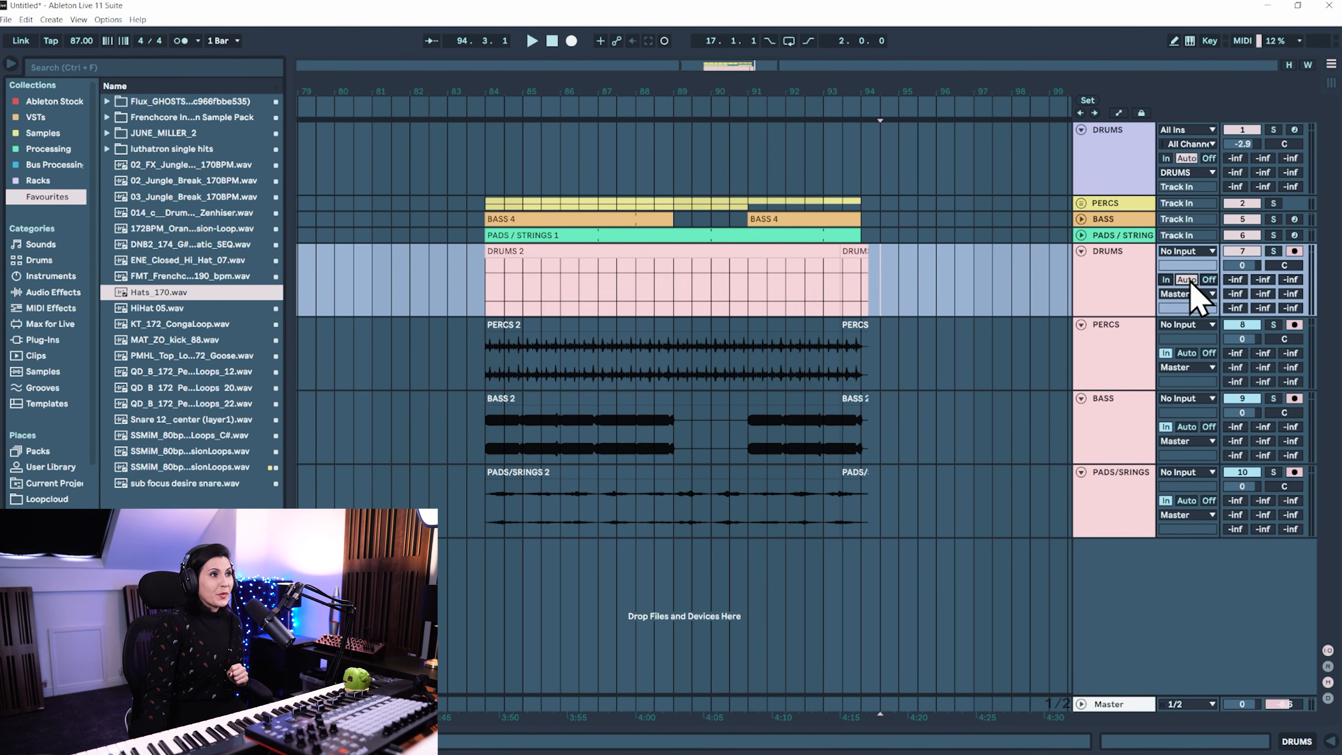
click(1190, 353)
click(1189, 402)
click(1143, 401)
click(1189, 428)
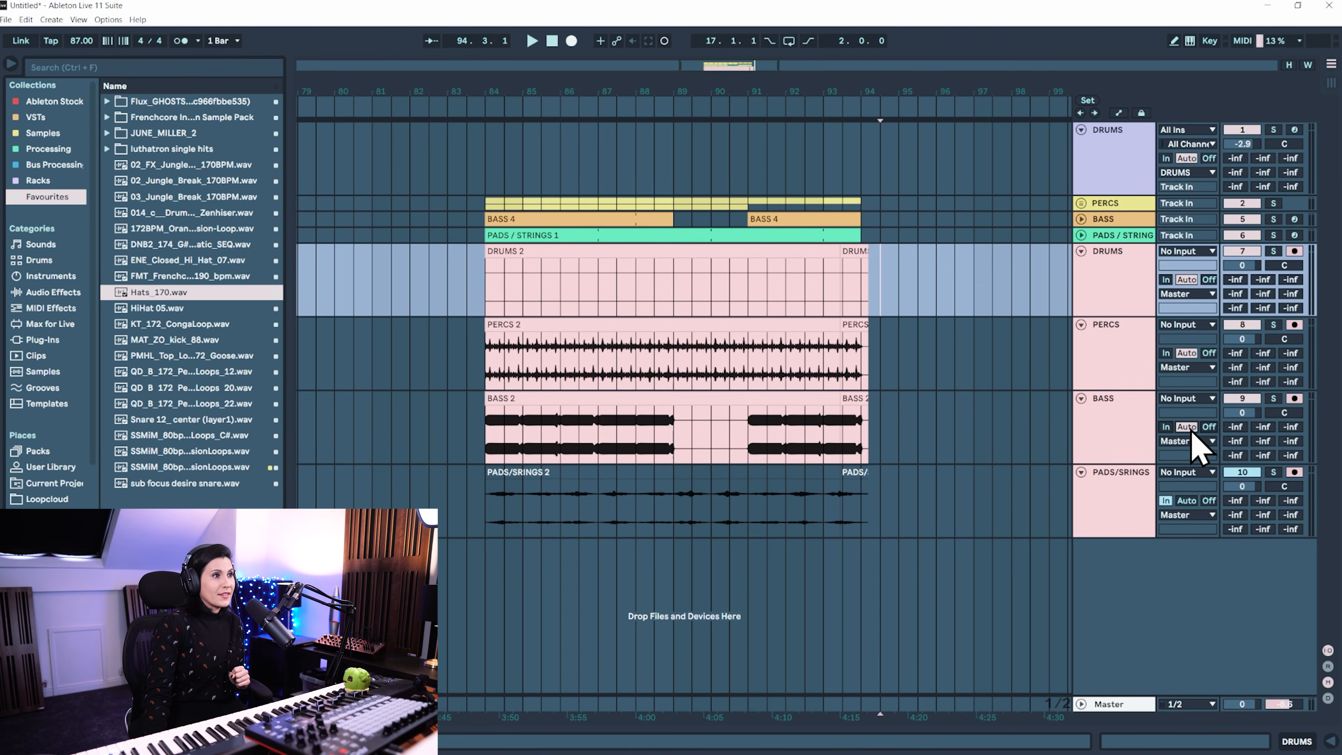
click(1187, 501)
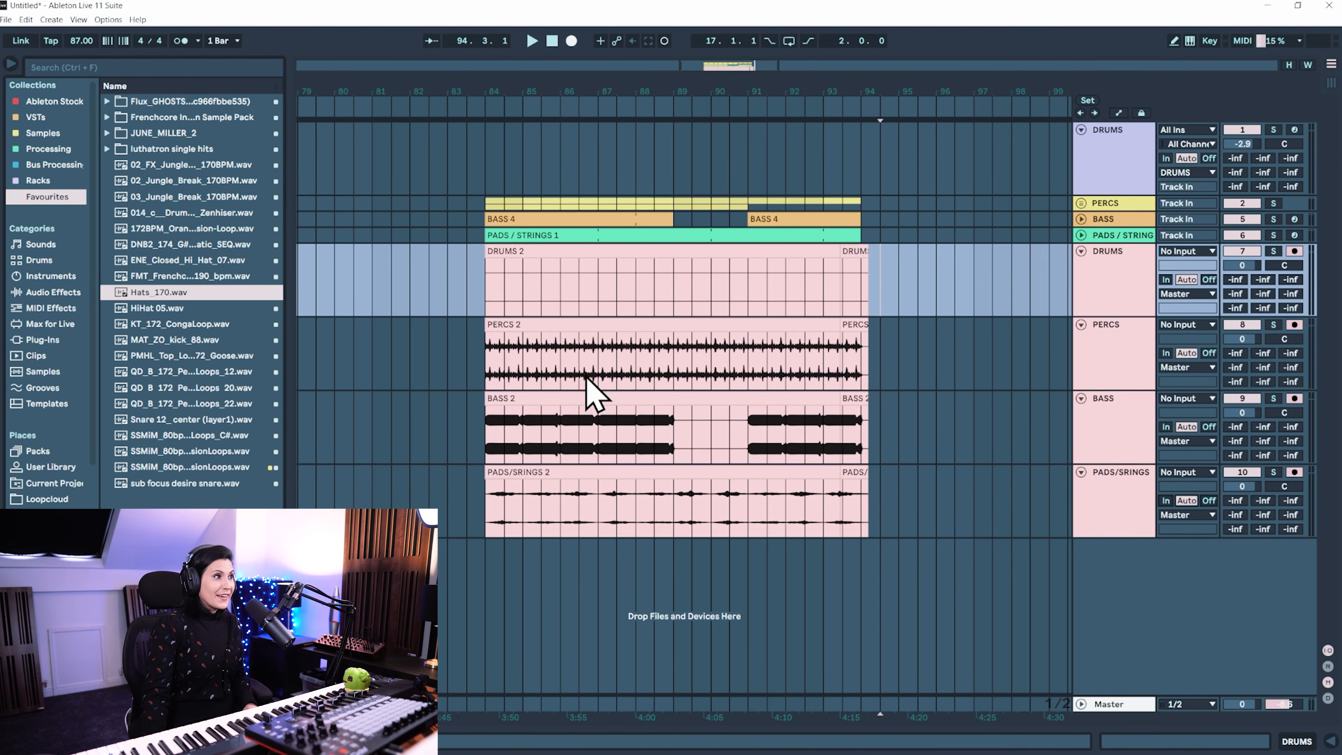